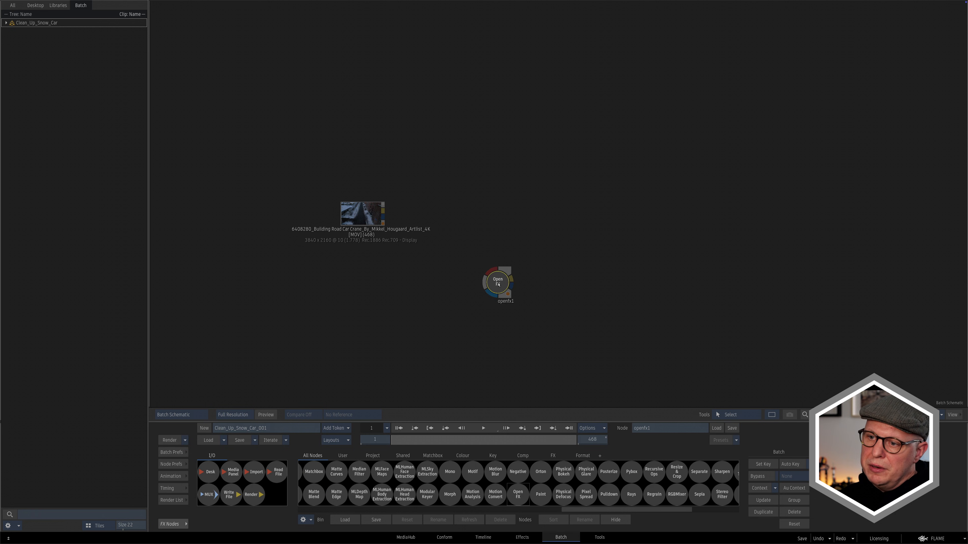
# - Feed the clip into the OpenFX node, load the Silhouette plugin and set the new project type to Composite
pyautogui.click(481, 226)
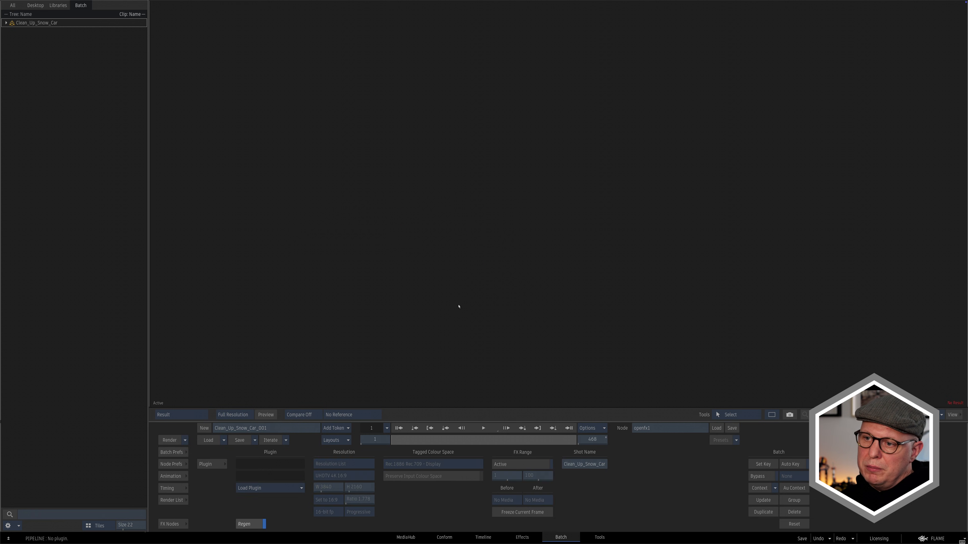
pyautogui.click(296, 485)
pyautogui.moveTo(267, 440)
pyautogui.click(316, 441)
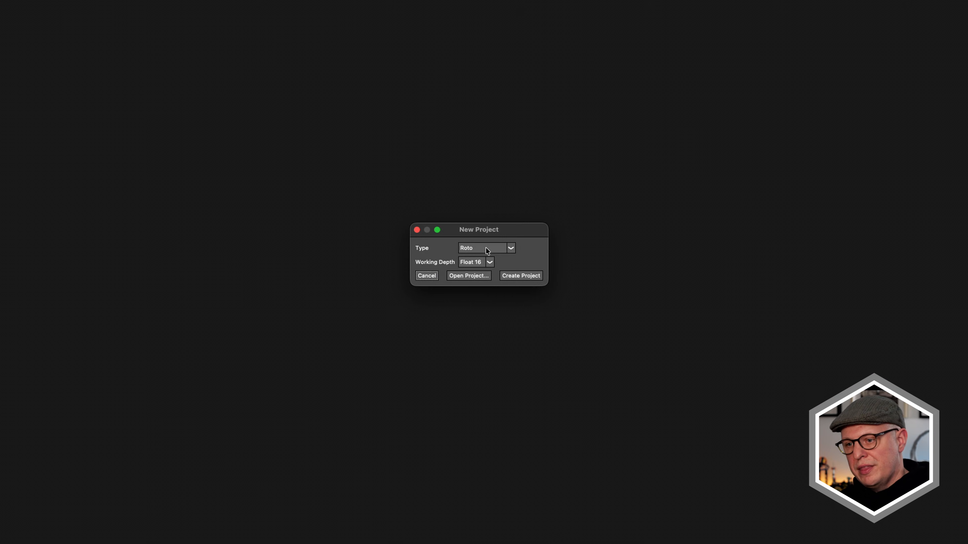
pyautogui.click(477, 249)
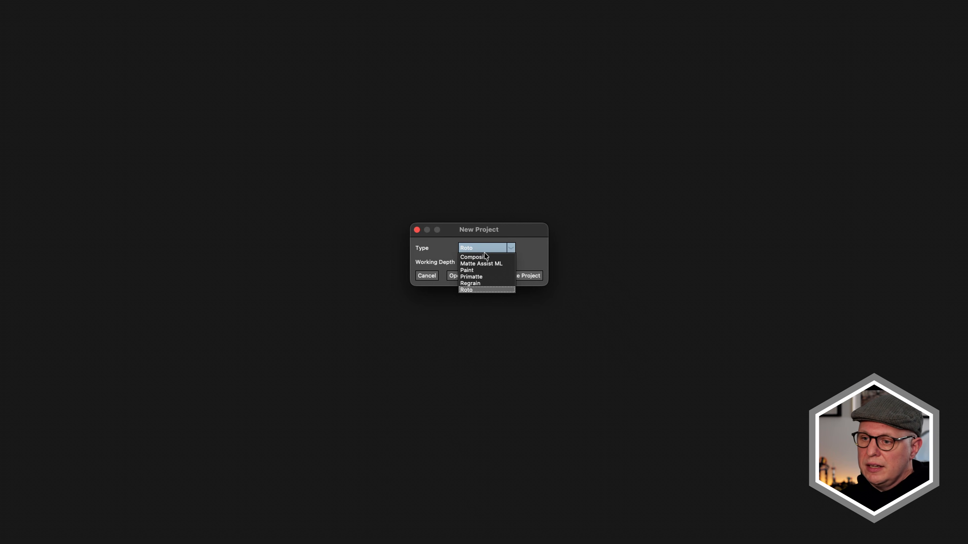
pyautogui.click(485, 258)
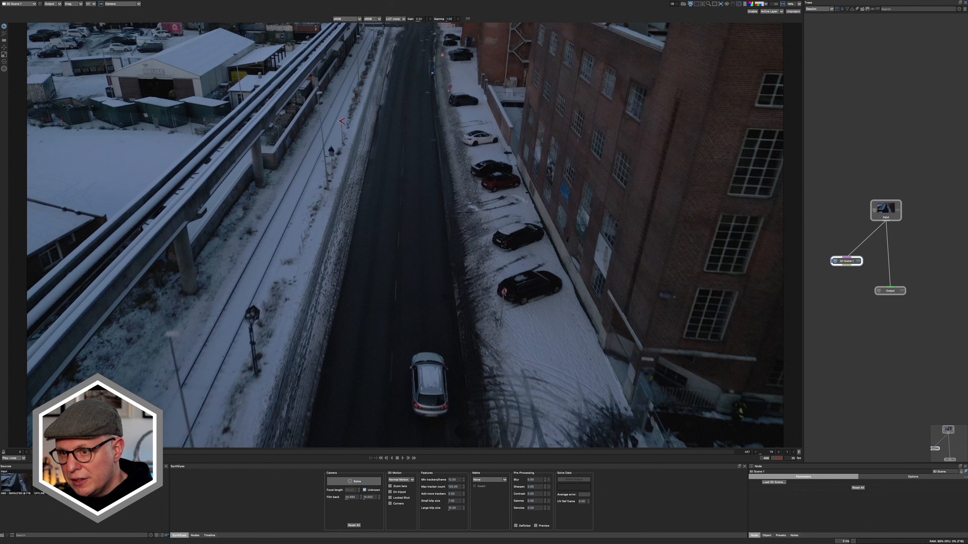
# - Reposition the 3D Scene node and add a Mask ML node fed by the Input node
pyautogui.moveTo(842, 300); pyautogui.dragTo(886, 286)
pyautogui.moveTo(889, 247); pyautogui.dragTo(842, 245)
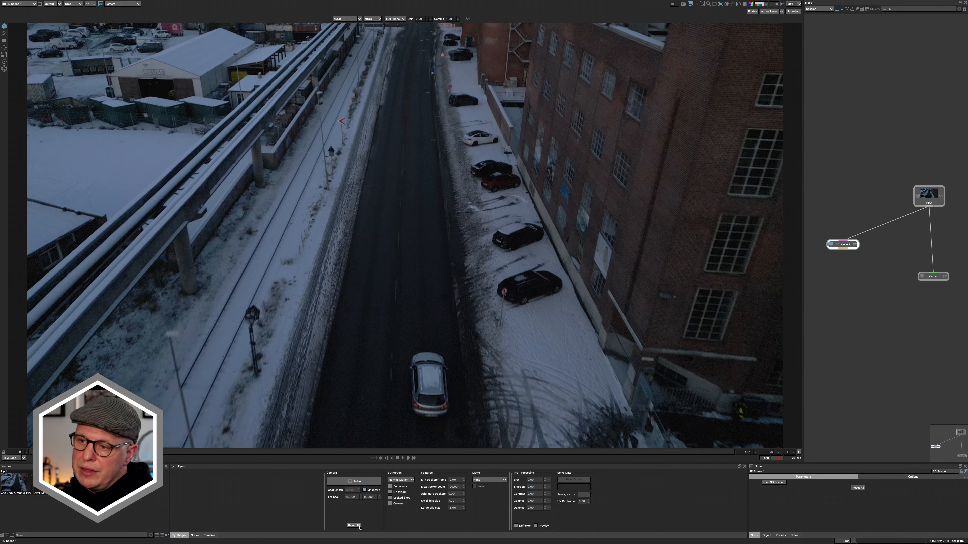
pyautogui.click(194, 536)
pyautogui.click(187, 472)
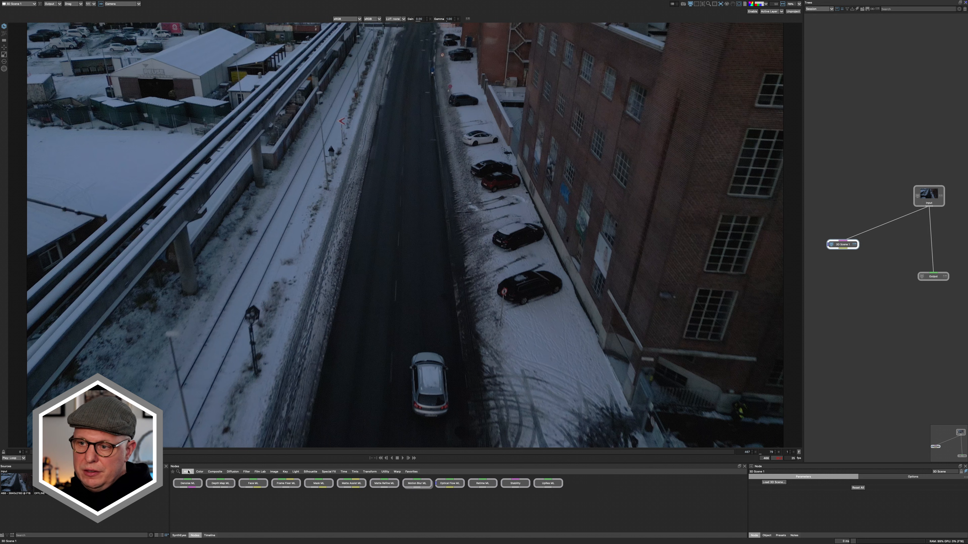
pyautogui.moveTo(319, 484); pyautogui.dragTo(899, 258)
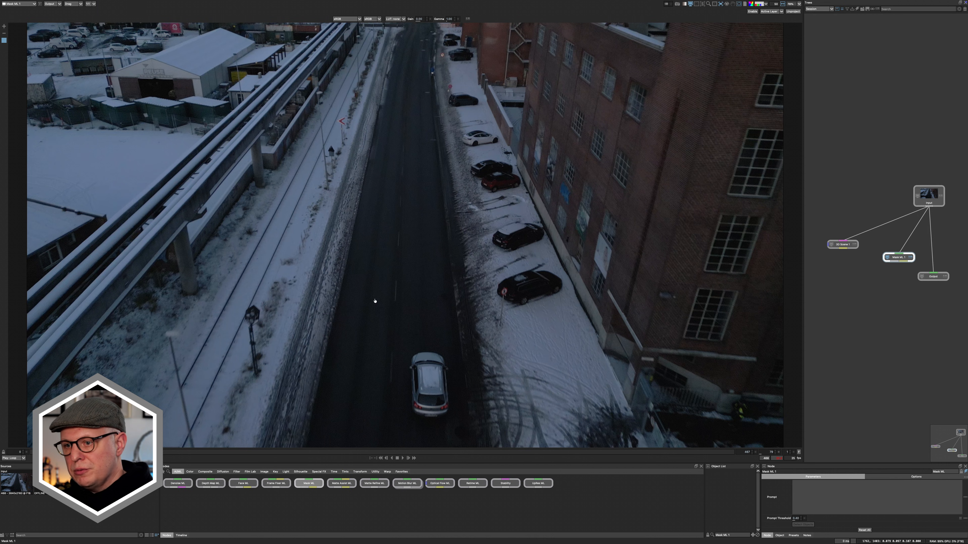
# - Draw a Mask ML box around the silver car on the road and check its alpha matte
pyautogui.moveTo(455, 339); pyautogui.dragTo(399, 426)
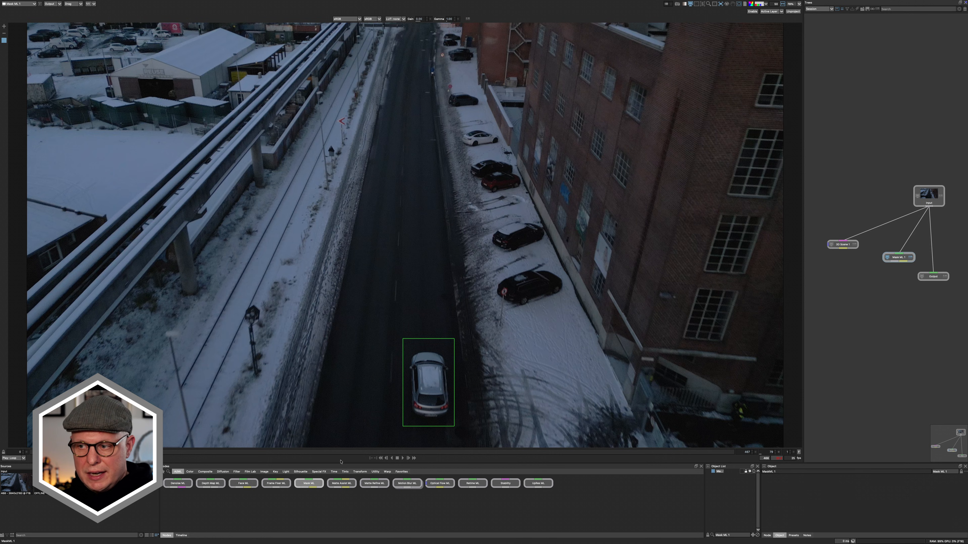
pyautogui.press('a')
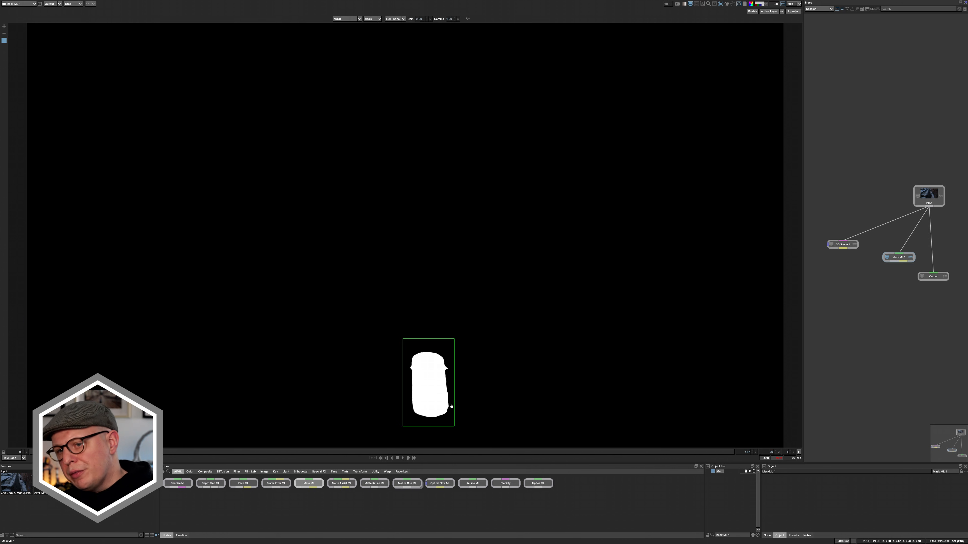
pyautogui.press('a')
# - Add a Matte Assist ML node after Mask ML and set its reference frames to the Keyframes option
pyautogui.moveTo(341, 483); pyautogui.dragTo(894, 283)
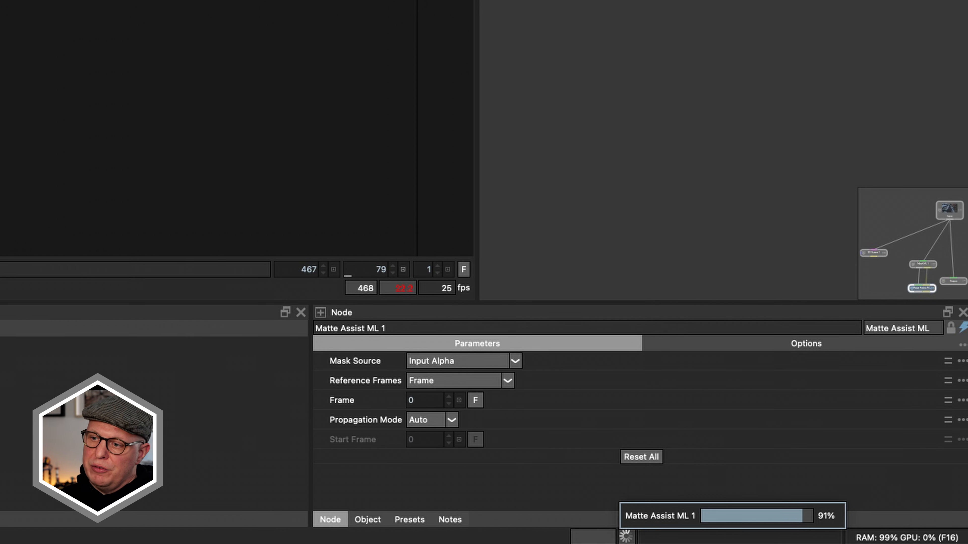
pyautogui.click(488, 381)
pyautogui.click(485, 416)
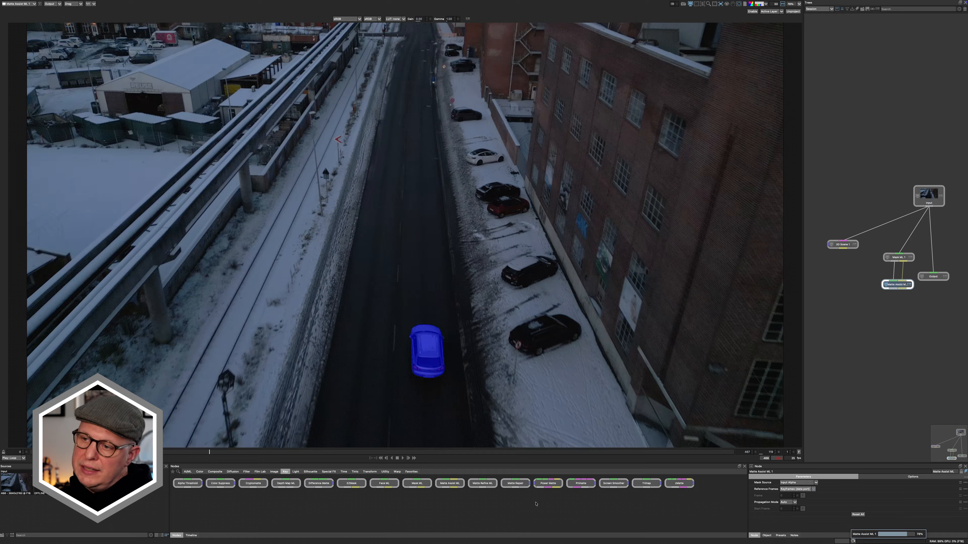
# - Add a Matte Repair node after Matte Assist ML and connect its output to the 3D Scene node's matte input
pyautogui.moveTo(517, 483); pyautogui.dragTo(894, 313)
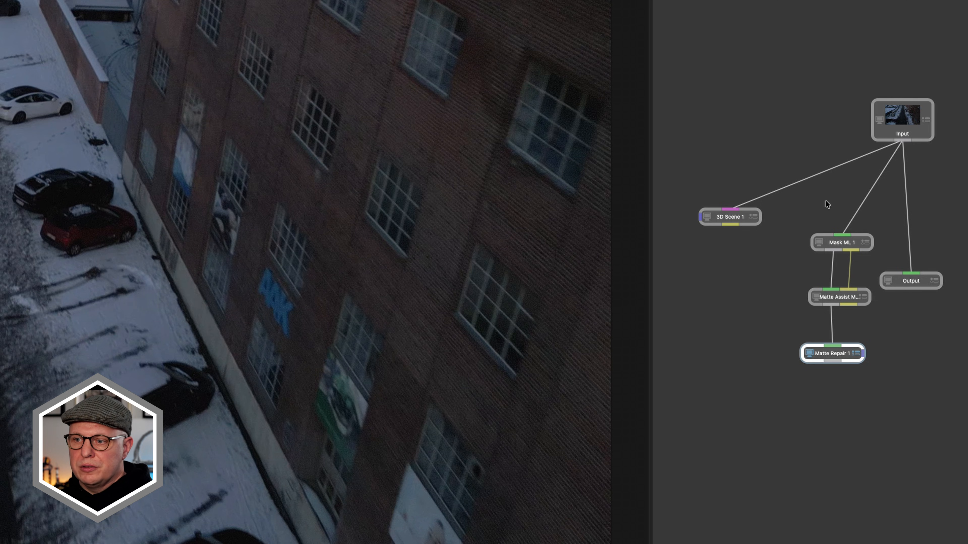
pyautogui.moveTo(737, 220); pyautogui.dragTo(727, 277)
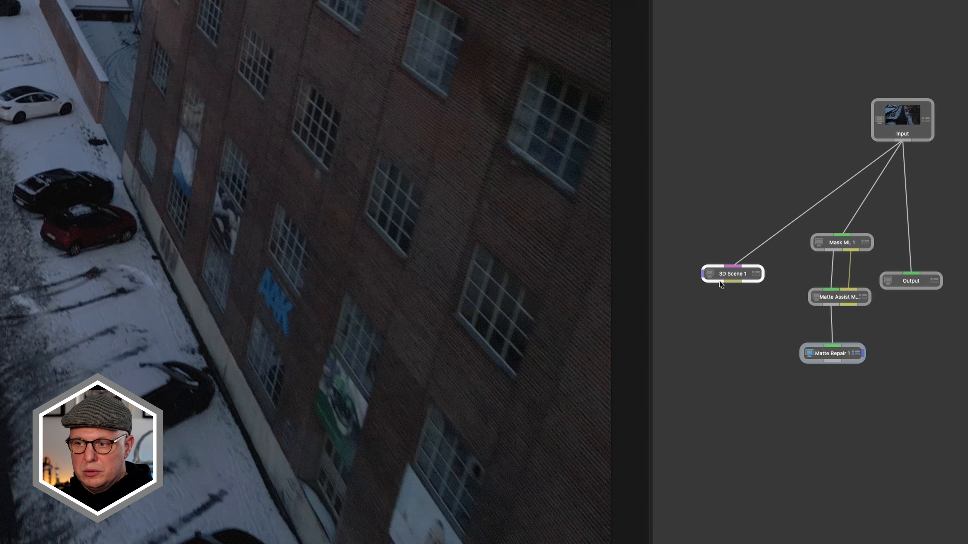
pyautogui.moveTo(699, 282); pyautogui.dragTo(768, 413)
pyautogui.moveTo(825, 366); pyautogui.dragTo(832, 361)
# - Tidy the node tree by adding dots to the Input and Matte Repair connections and spacing out the nodes
pyautogui.moveTo(876, 182); pyautogui.dragTo(892, 185)
pyautogui.moveTo(763, 218); pyautogui.dragTo(860, 366)
pyautogui.moveTo(854, 357); pyautogui.dragTo(802, 305)
pyautogui.moveTo(818, 364); pyautogui.dragTo(806, 322)
pyautogui.moveTo(851, 305); pyautogui.dragTo(918, 505)
pyautogui.moveTo(772, 278); pyautogui.dragTo(693, 308)
pyautogui.moveTo(911, 114); pyautogui.dragTo(828, 124)
pyautogui.moveTo(856, 308); pyautogui.dragTo(810, 308)
pyautogui.moveTo(716, 131); pyautogui.dragTo(712, 157)
pyautogui.moveTo(758, 136); pyautogui.dragTo(700, 123)
pyautogui.click(834, 311)
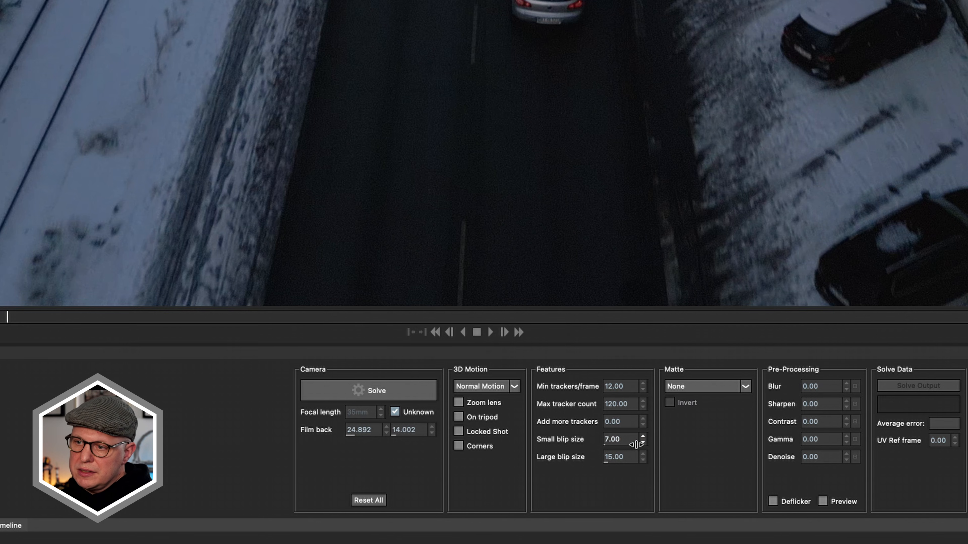
# - Configure the camera solve with 40 minimum trackers per frame, a maximum tracker count of 1000 and Use Occlusion Matte
pyautogui.click(612, 388)
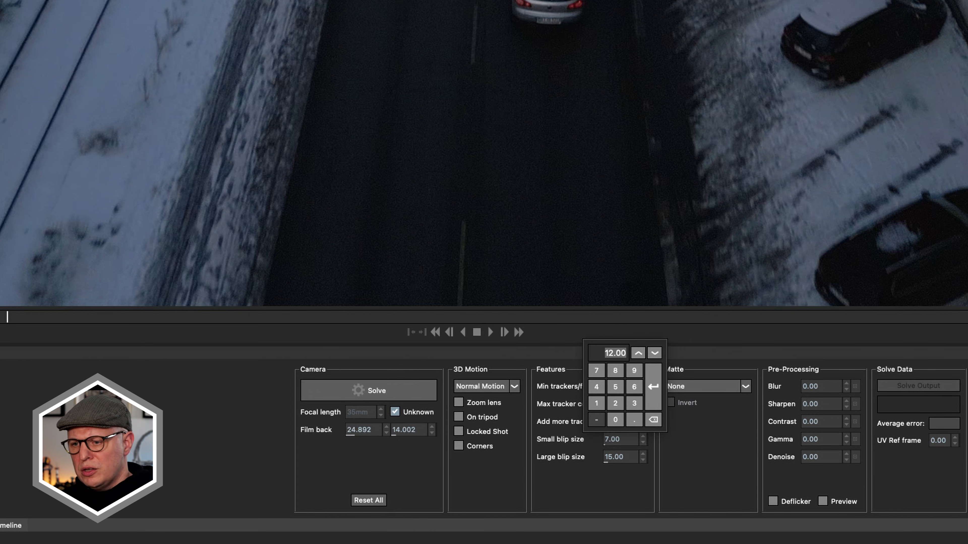
pyautogui.press('Return')
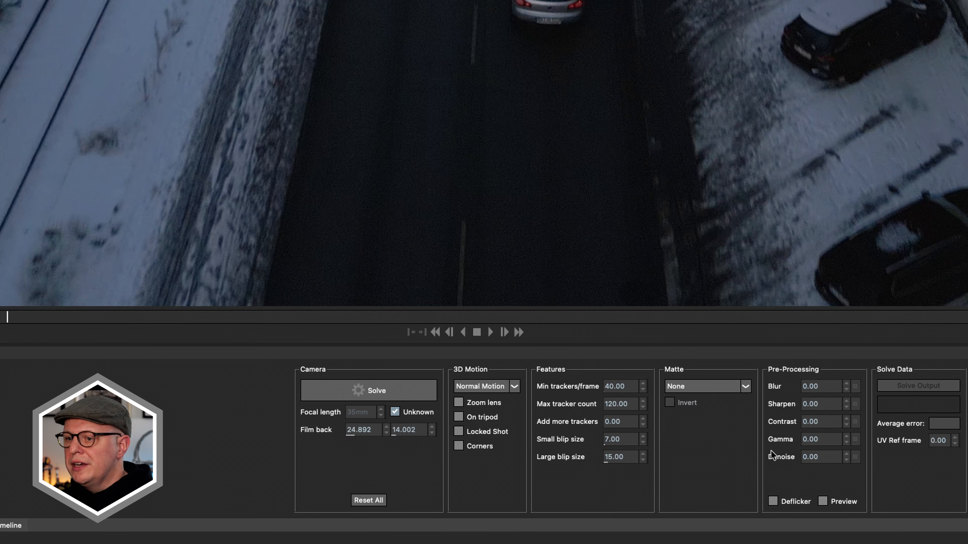
pyautogui.click(620, 404)
pyautogui.write('1000')
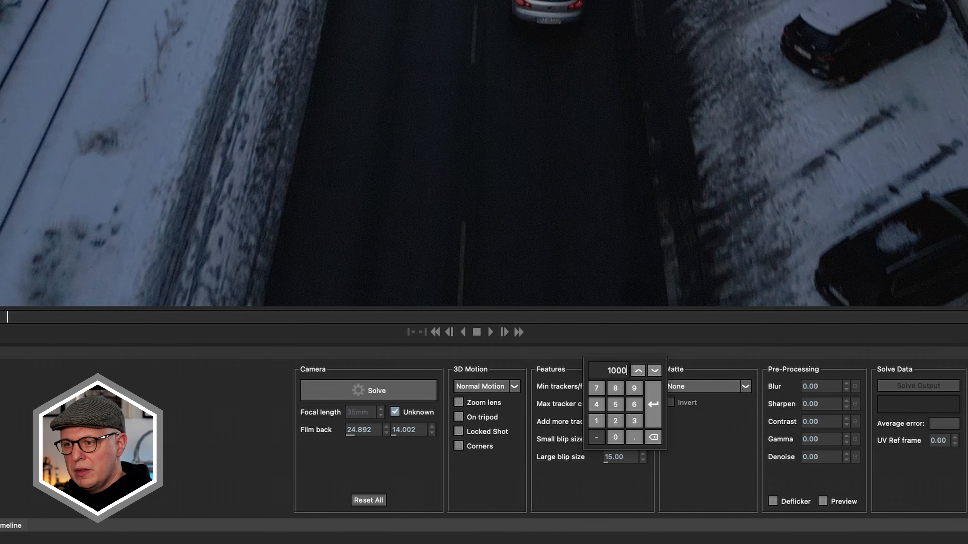
pyautogui.press('Return')
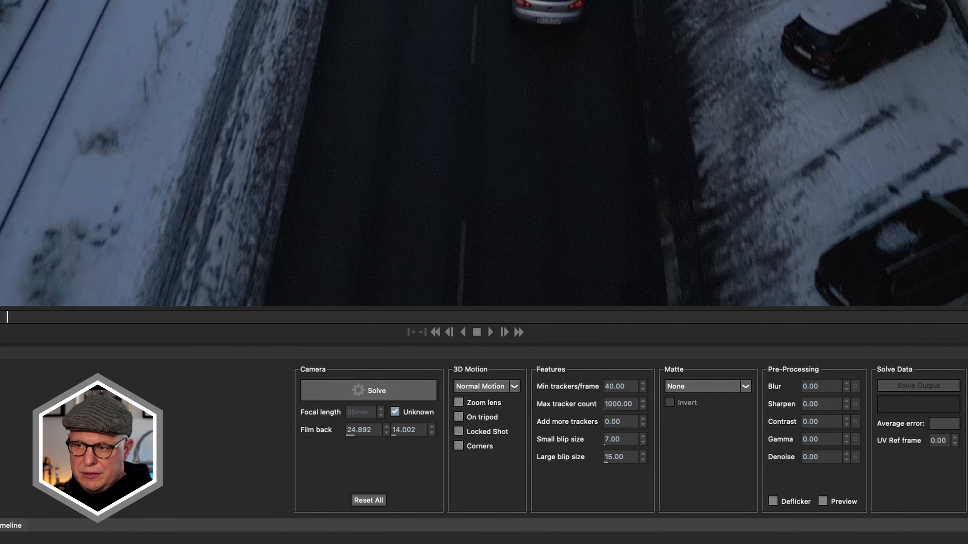
pyautogui.click(723, 388)
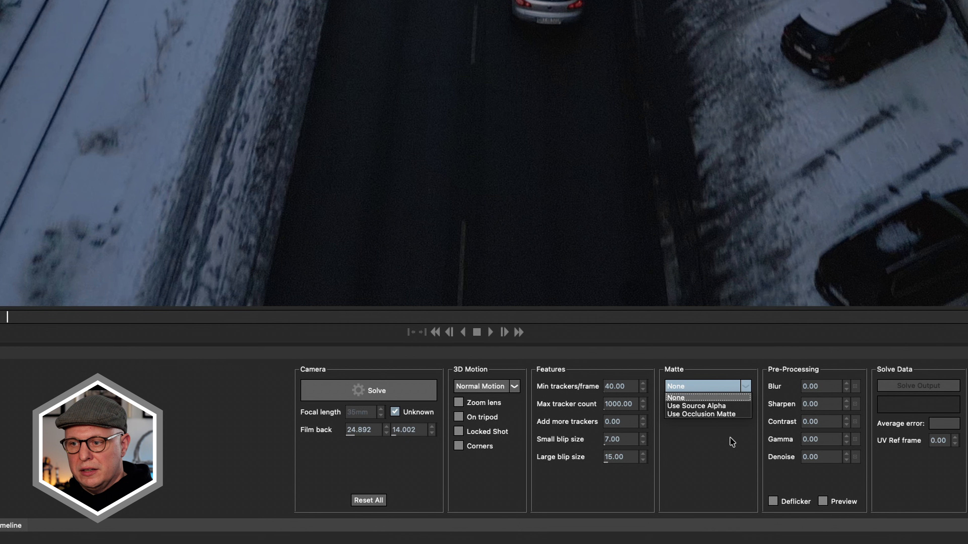
pyautogui.click(719, 415)
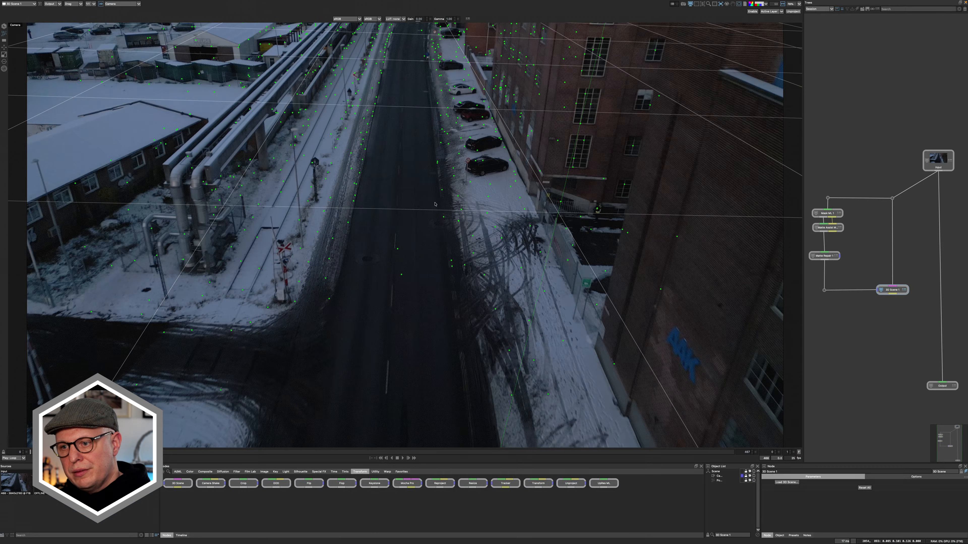
# - Select solved tracking points around the road and place a card on the resulting plane, covering the road surface
pyautogui.moveTo(649, 293); pyautogui.dragTo(489, 432)
pyautogui.moveTo(338, 302); pyautogui.dragTo(339, 301)
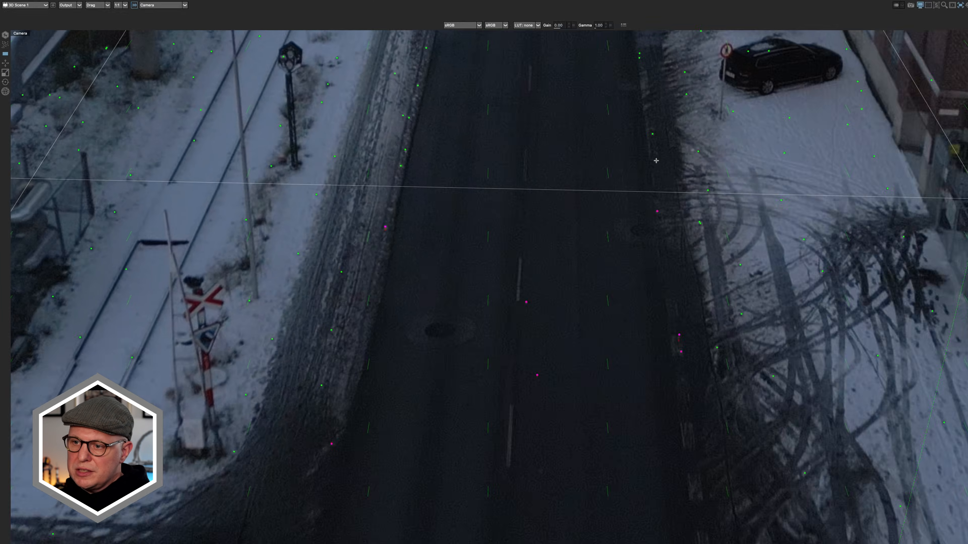
pyautogui.moveTo(509, 119); pyautogui.dragTo(237, 359)
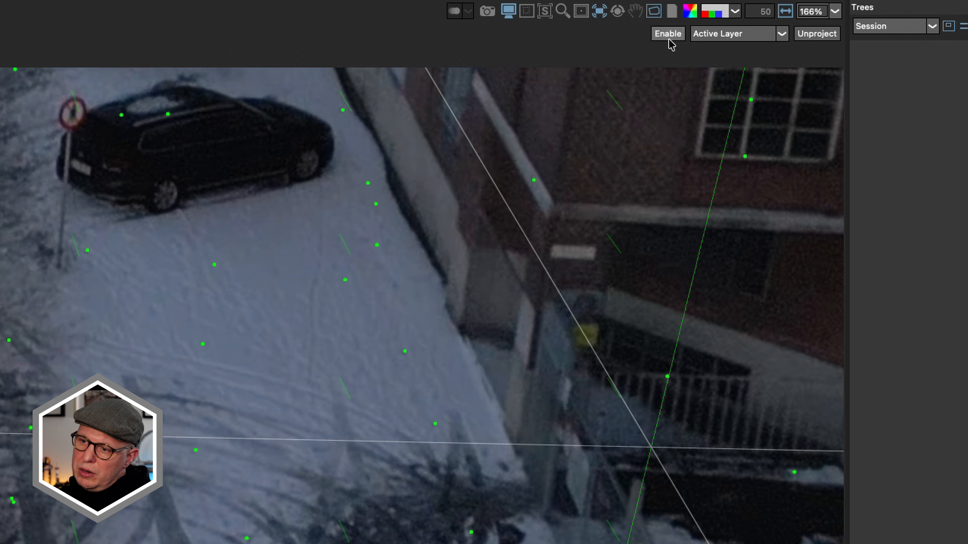
# - View the shot unprojected through the 3D Scene 1→Card 1 surface
pyautogui.click(743, 12)
pyautogui.click(723, 34)
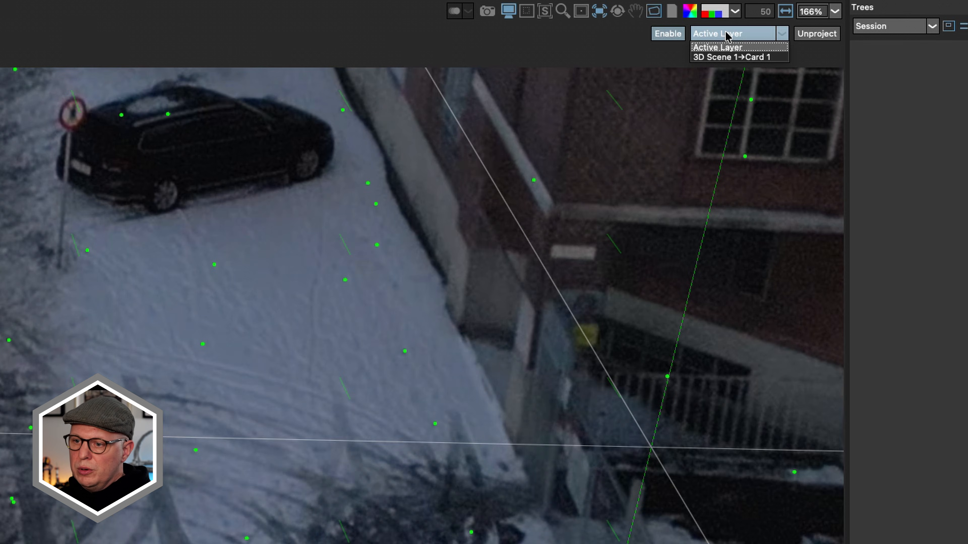
pyautogui.click(738, 57)
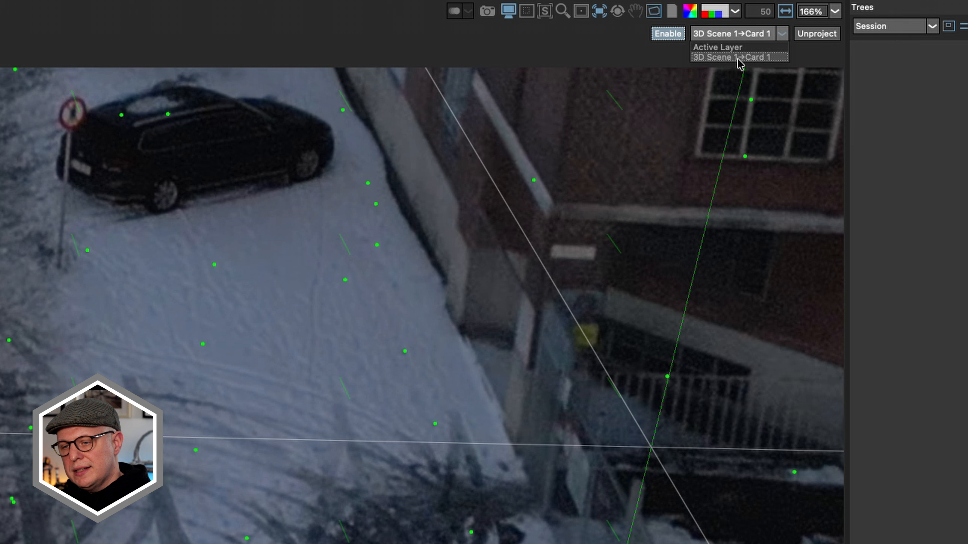
pyautogui.click(814, 33)
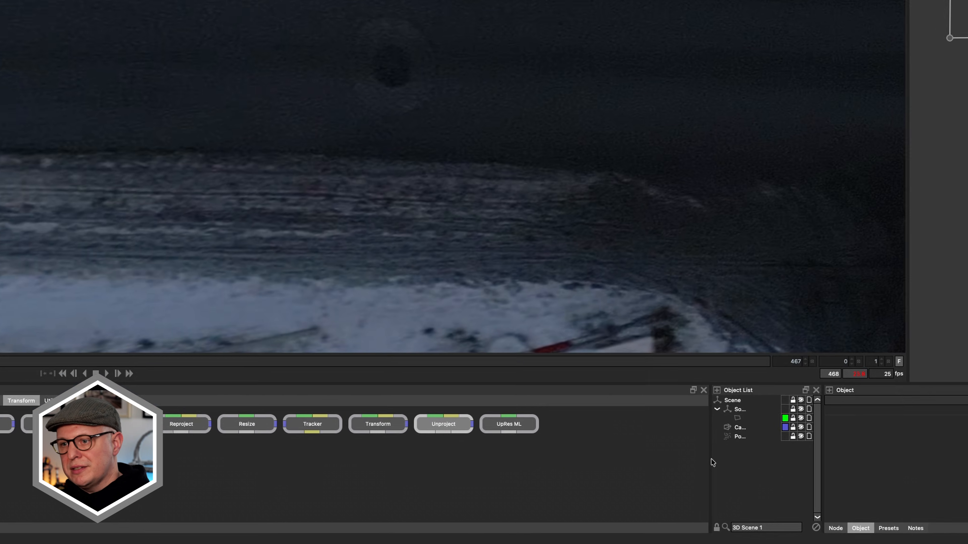
# - Rename Card 1 as Road Manhole in the widened object list and turn off the unprojected view
pyautogui.moveTo(711, 459); pyautogui.dragTo(664, 468)
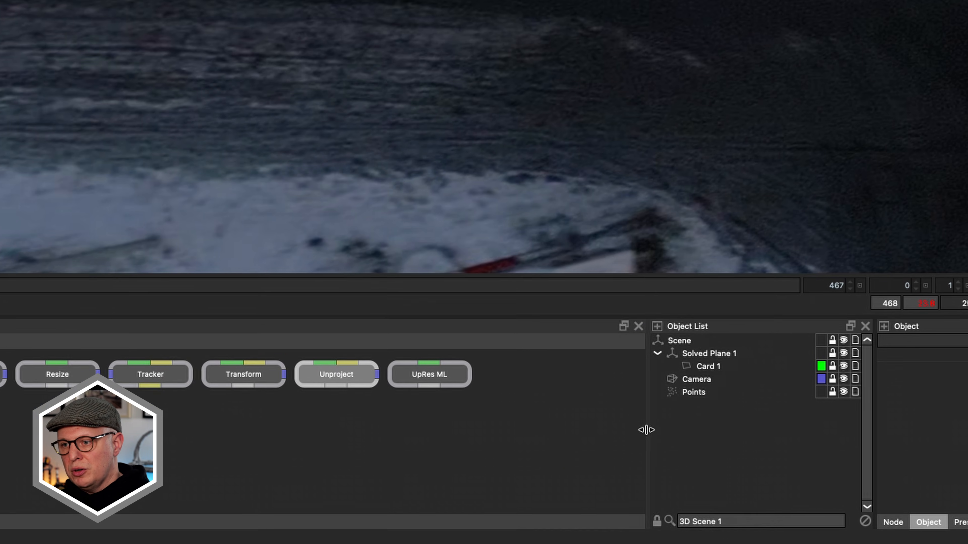
pyautogui.click(708, 419)
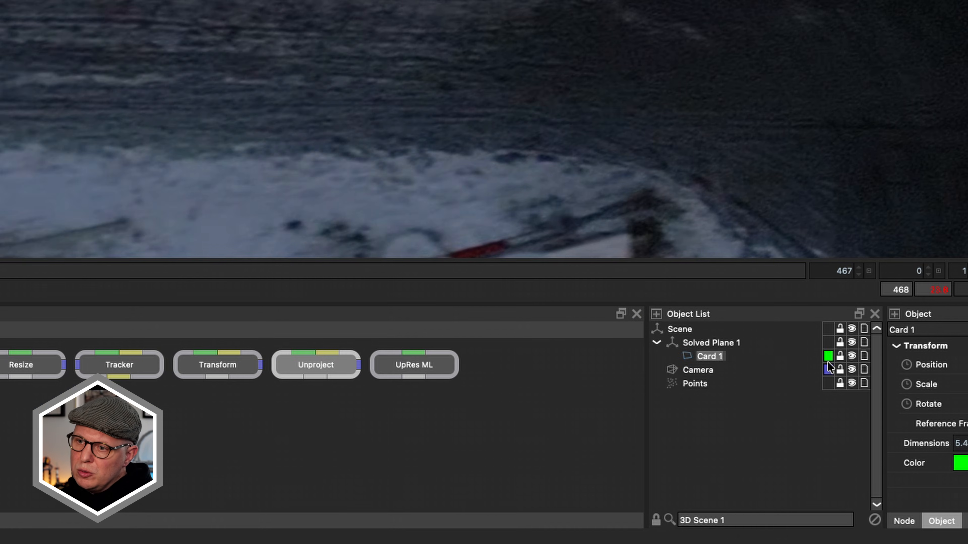
pyautogui.write('Road Manhole')
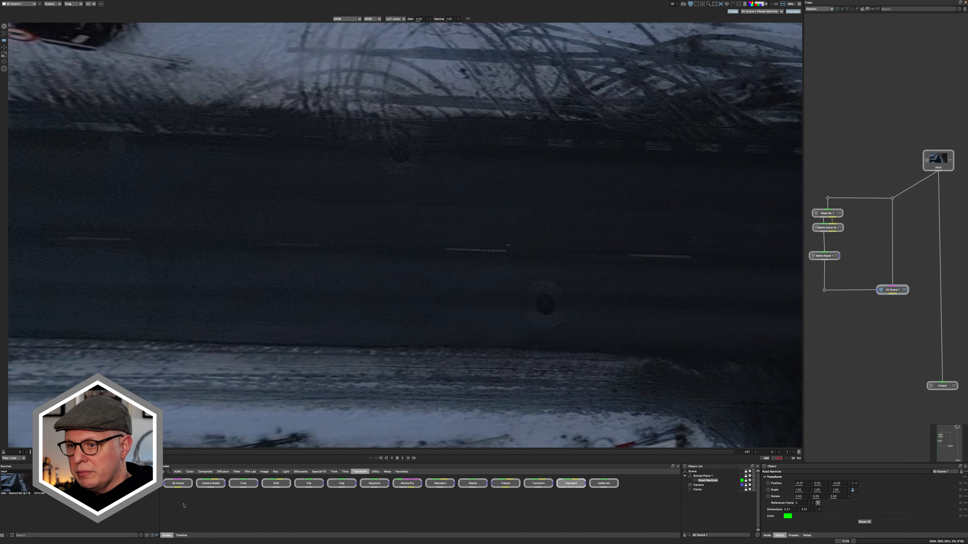
pyautogui.click(733, 12)
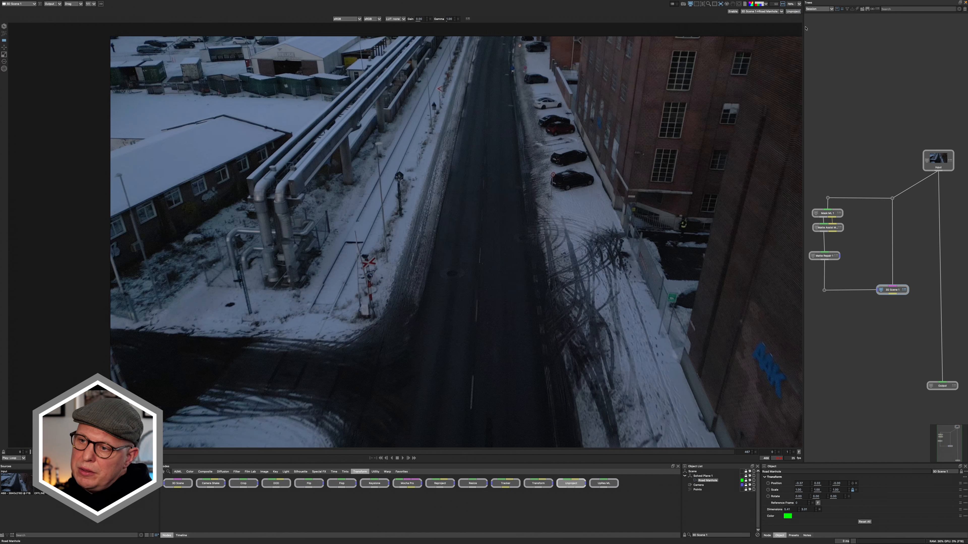
# - Add an Unproject node and connect it to the source image through dots and to the 3D Scene node's data output
pyautogui.moveTo(895, 360)
pyautogui.mouseDown()
pyautogui.moveTo(873, 350)
pyautogui.moveTo(889, 359)
pyautogui.mouseUp()
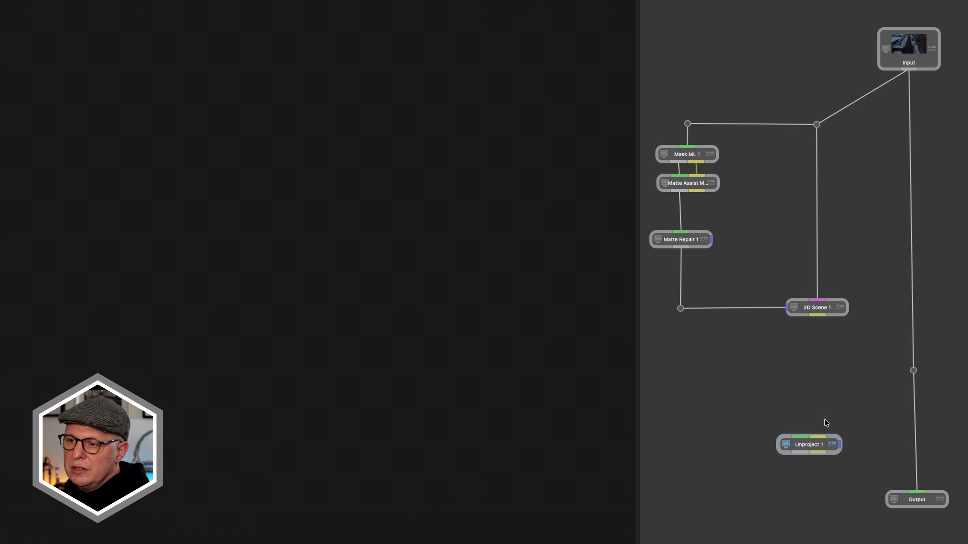
pyautogui.moveTo(808, 432); pyautogui.dragTo(913, 370)
pyautogui.keyDown('alt'); pyautogui.click(864, 398); pyautogui.keyUp('alt')
pyautogui.moveTo(809, 375); pyautogui.dragTo(802, 375)
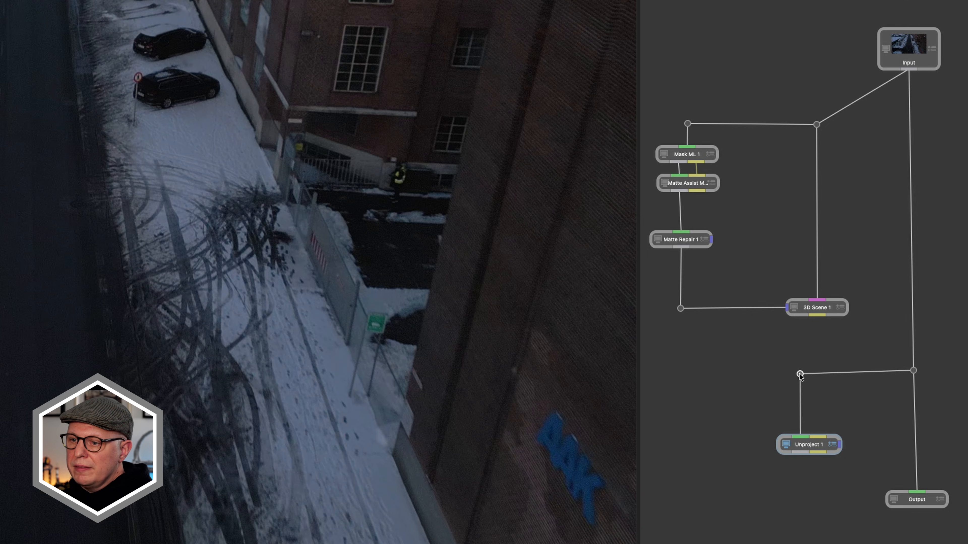
pyautogui.moveTo(819, 434); pyautogui.dragTo(816, 315)
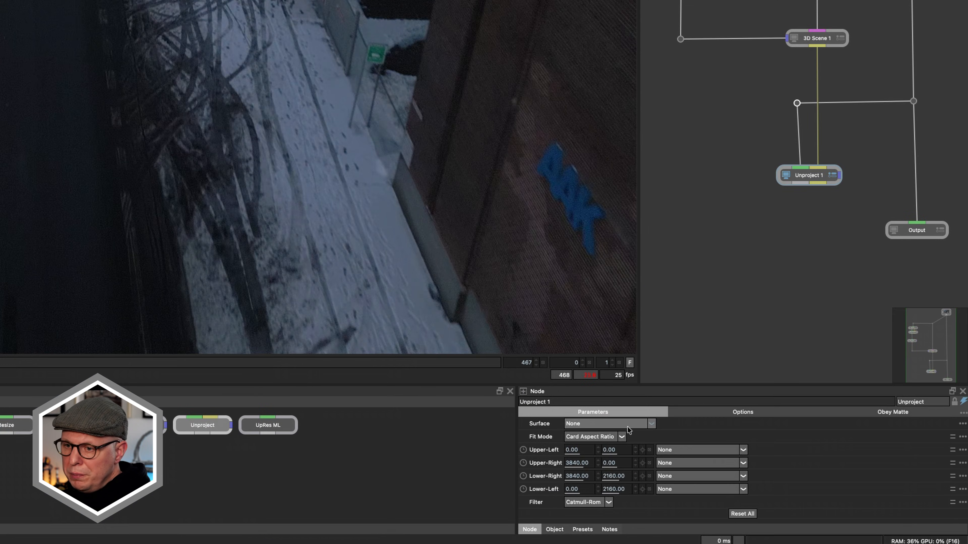
# - Set the Unproject node's surface to Solved Plane 1/Road Manhole
pyautogui.click(627, 425)
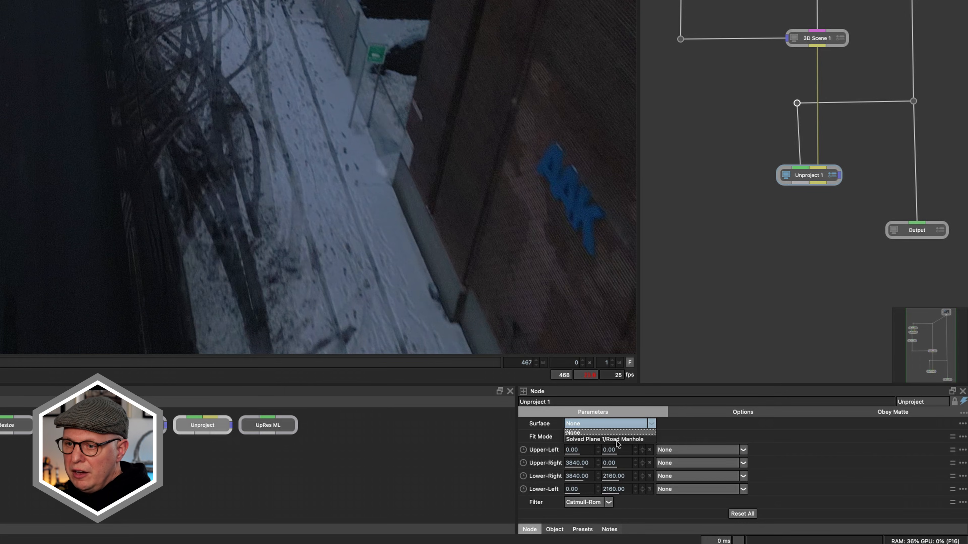
pyautogui.click(616, 440)
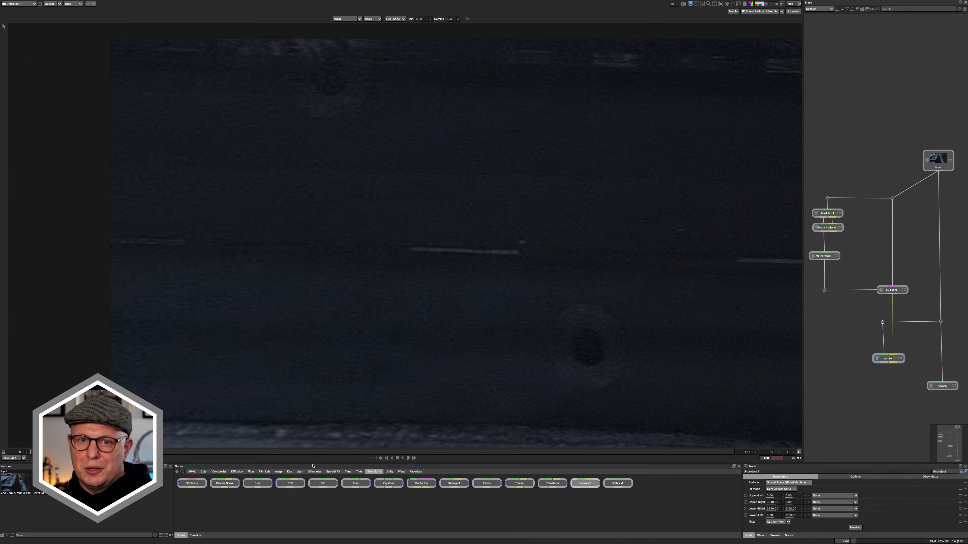
pyautogui.moveTo(873, 397); pyautogui.dragTo(879, 309)
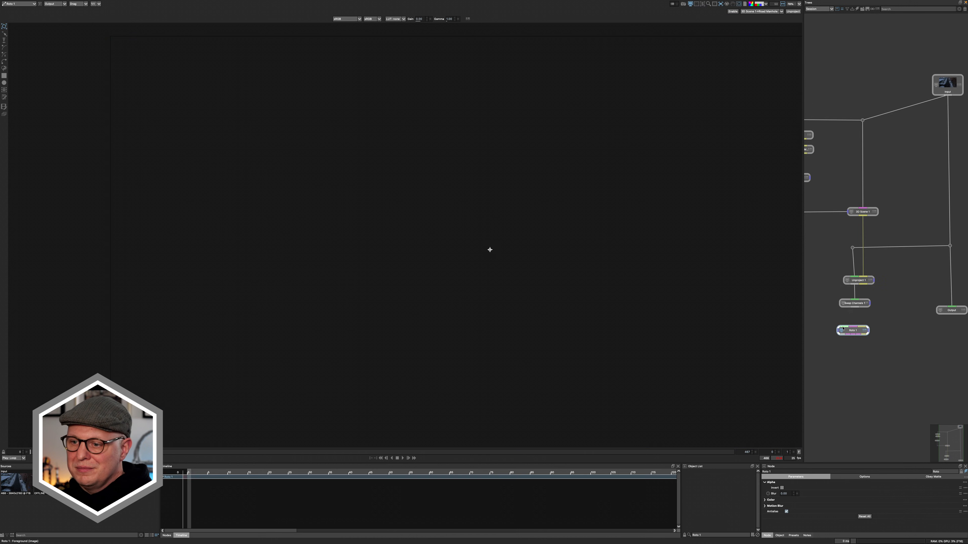
# - Draw a circular roto shape around the lower manhole in the unprojected road view, using the Roto node below Swap Channels
pyautogui.moveTo(843, 328); pyautogui.dragTo(864, 339)
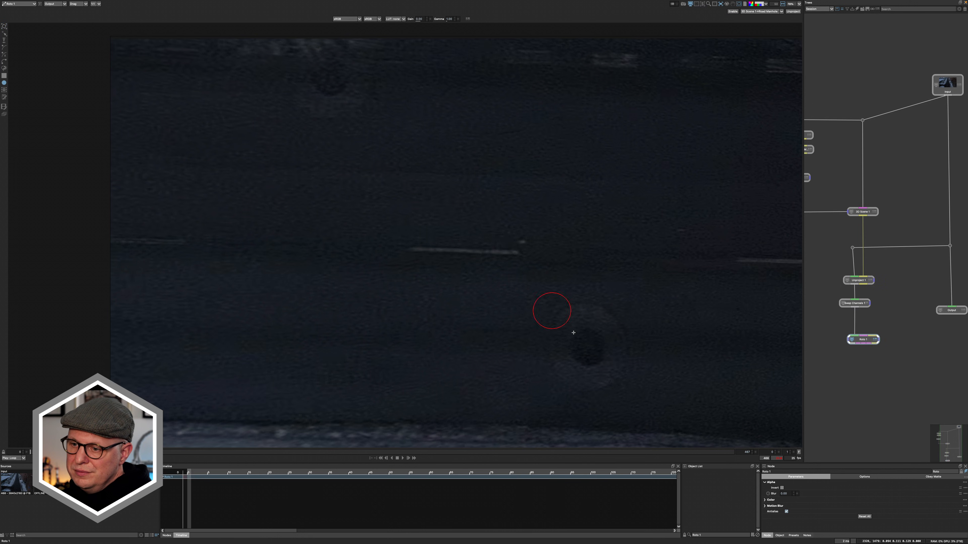
pyautogui.moveTo(533, 293); pyautogui.dragTo(647, 408)
# - Insert a Transform node between the Swap Channels and Roto nodes and shift the unprojected road image to the right
pyautogui.press('Tab')
pyautogui.write('trans')
pyautogui.press('Return')
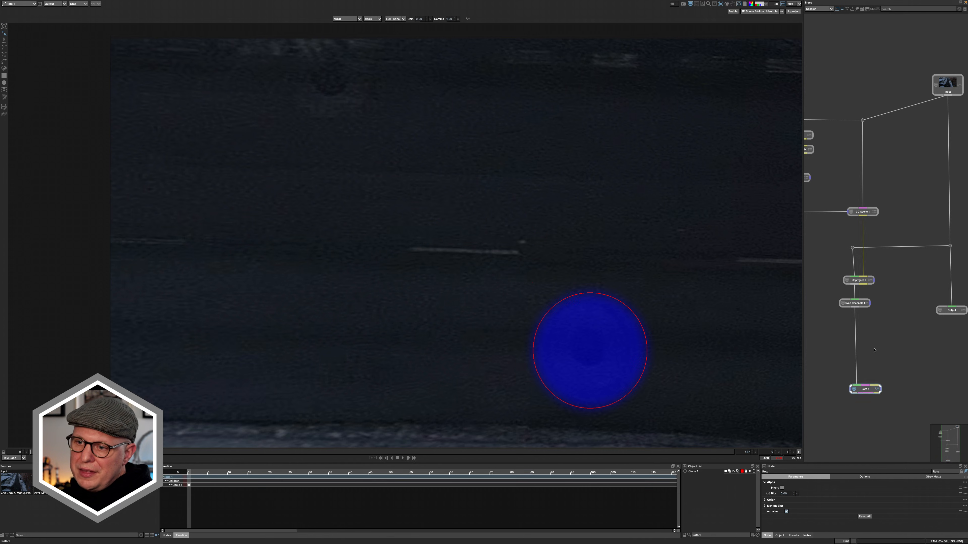
pyautogui.press('Tab')
pyautogui.write('trans')
pyautogui.press('Return')
pyautogui.moveTo(875, 349); pyautogui.dragTo(860, 339)
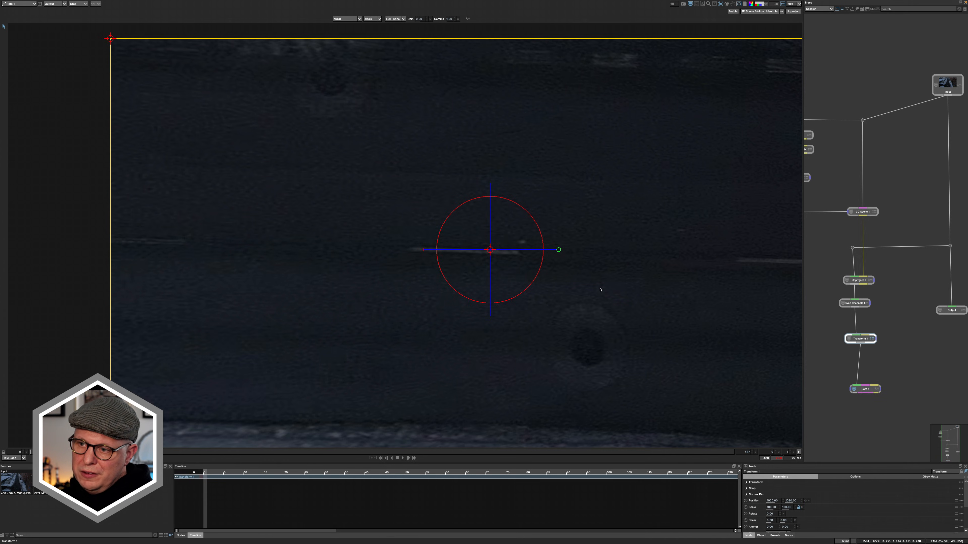
pyautogui.moveTo(490, 250); pyautogui.dragTo(623, 253)
pyautogui.moveTo(860, 339); pyautogui.dragTo(883, 338)
pyautogui.moveTo(865, 389); pyautogui.dragTo(843, 368)
# - Add a Composite node below the Roto node and connect the Swap Channels output to it
pyautogui.press('Tab')
pyautogui.write('comp')
pyautogui.press('Return')
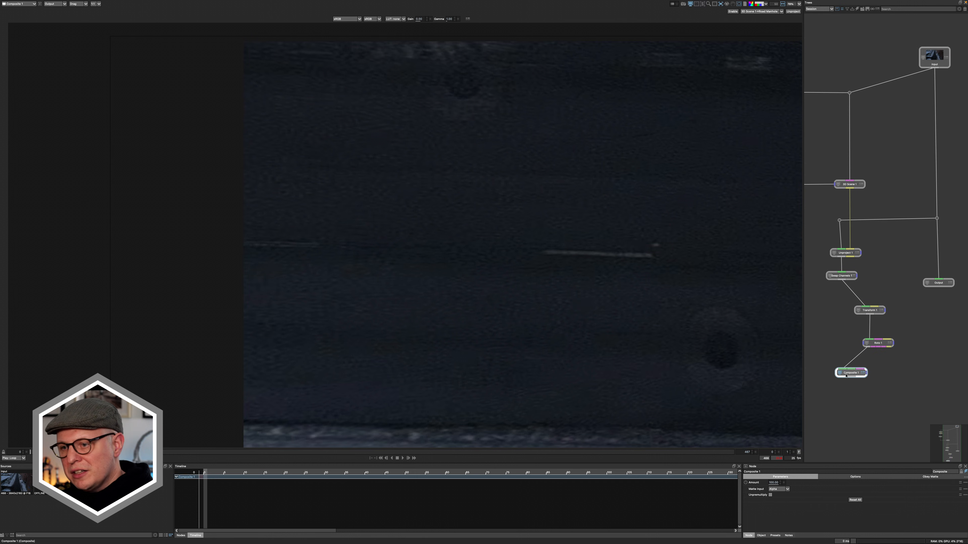
pyautogui.moveTo(841, 280); pyautogui.dragTo(851, 369)
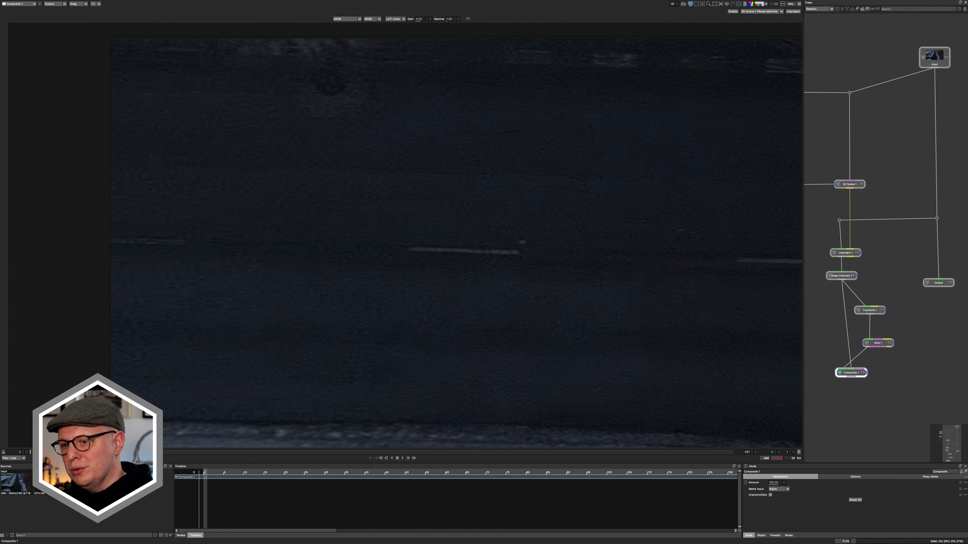
pyautogui.press('space')
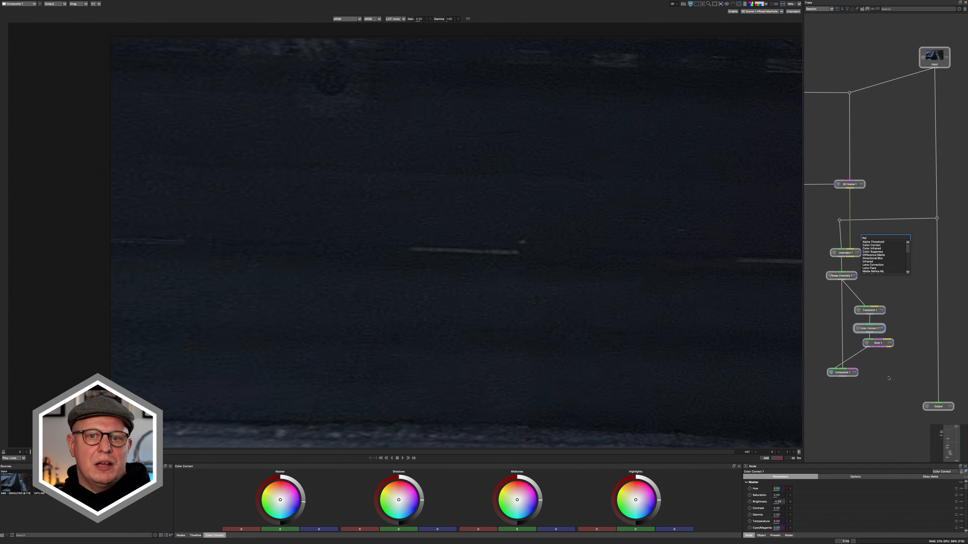
# - Add a Reproject node and connect the Roto node's output to it
pyautogui.write('project')
pyautogui.press('Return')
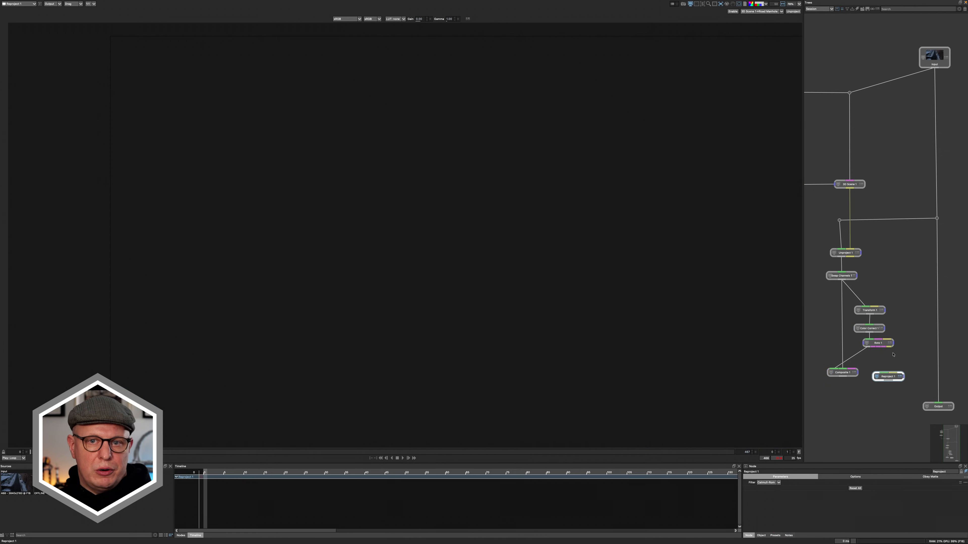
pyautogui.moveTo(877, 396); pyautogui.dragTo(878, 398)
pyautogui.moveTo(883, 374); pyautogui.dragTo(869, 347)
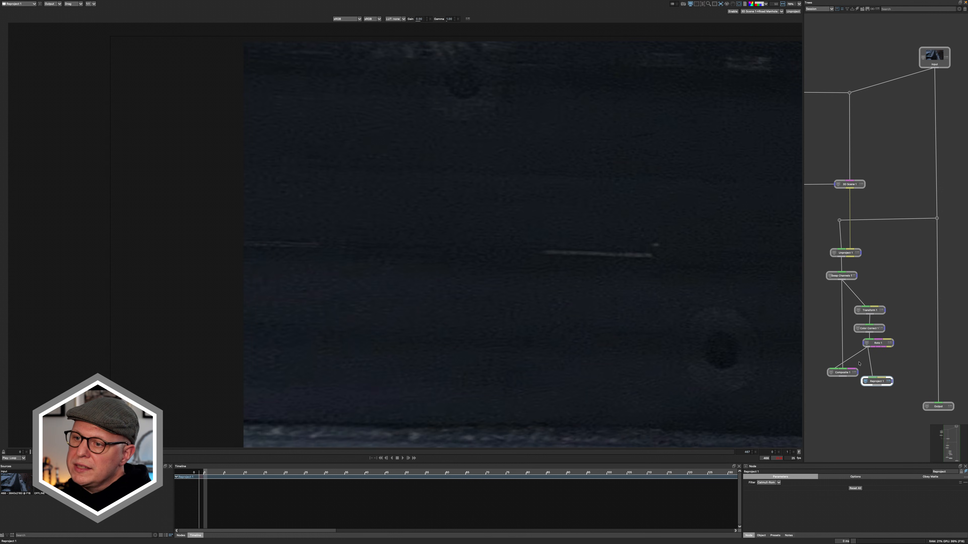
# - Connect the Unproject node's data output to the Reproject node and route the link around the branch through dots
pyautogui.moveTo(877, 383); pyautogui.dragTo(873, 390)
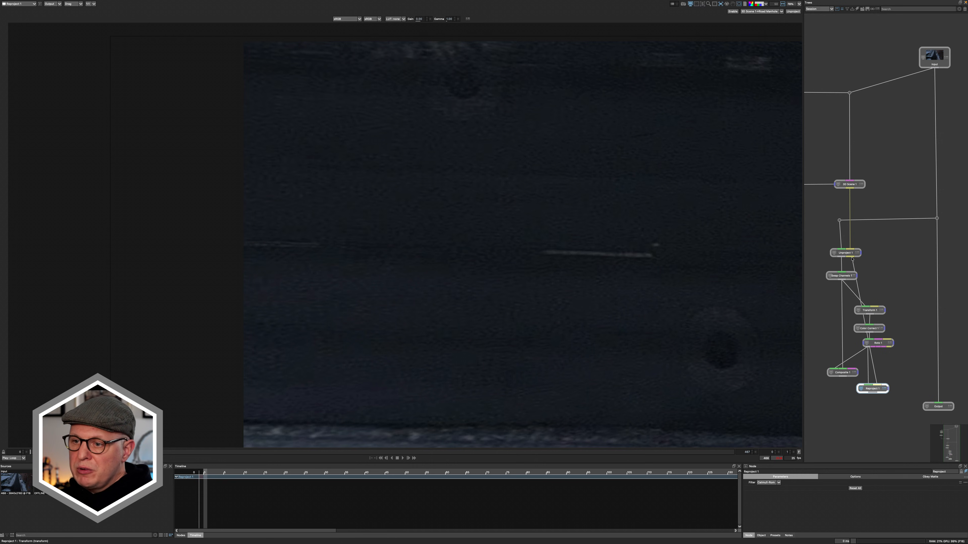
pyautogui.moveTo(852, 258); pyautogui.dragTo(852, 259)
pyautogui.moveTo(858, 292); pyautogui.dragTo(912, 265)
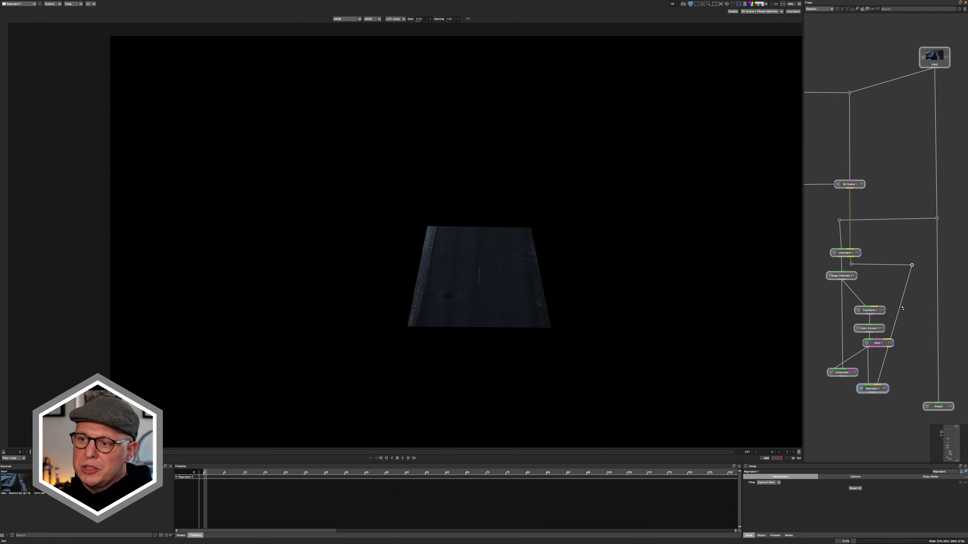
pyautogui.moveTo(901, 307); pyautogui.dragTo(913, 368)
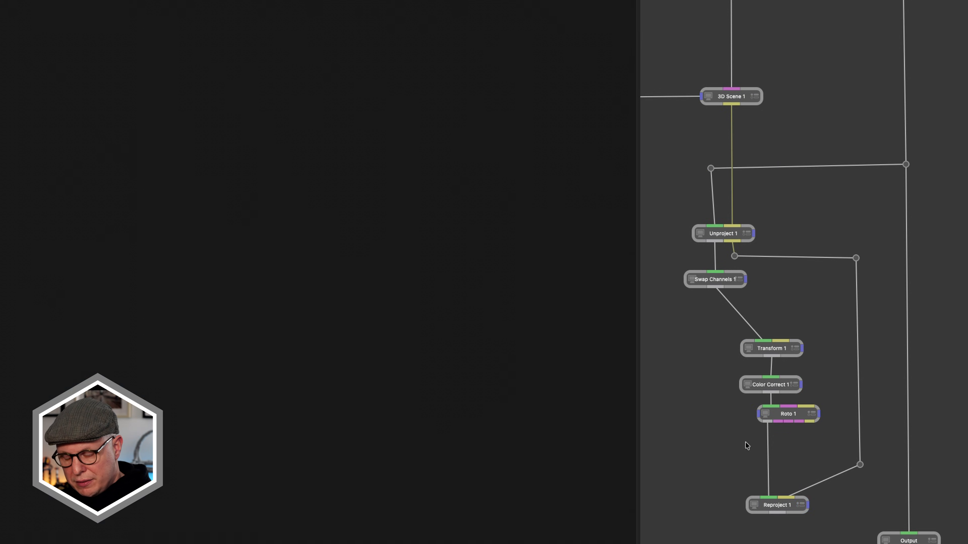
# - Remove the Composite node and line up the Transform, Color Correct, Roto and Reproject nodes below Swap Channels
pyautogui.moveTo(724, 324); pyautogui.dragTo(724, 506)
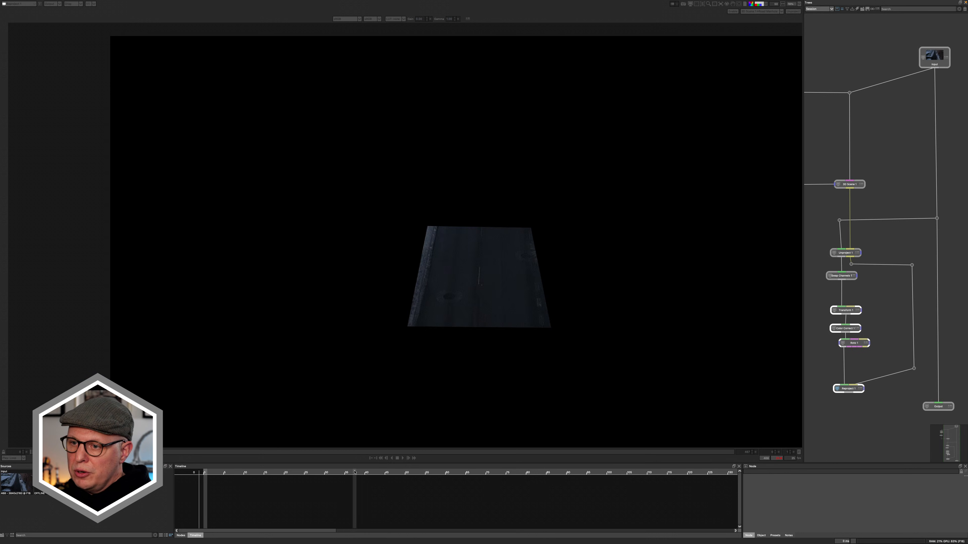
pyautogui.click(843, 343)
pyautogui.click(837, 389)
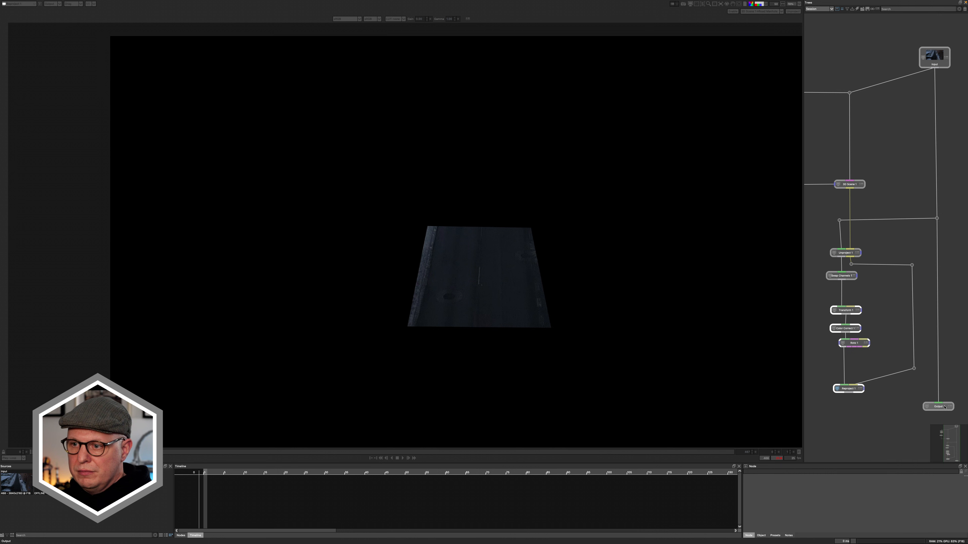
# - Insert a Composite node above Output, connect the Reproject node to it through a dot, and play the result
pyautogui.moveTo(937, 407); pyautogui.dragTo(938, 431)
pyautogui.moveTo(885, 425); pyautogui.dragTo(875, 365)
pyautogui.press('Tab')
pyautogui.write('Comp')
pyautogui.press('Return')
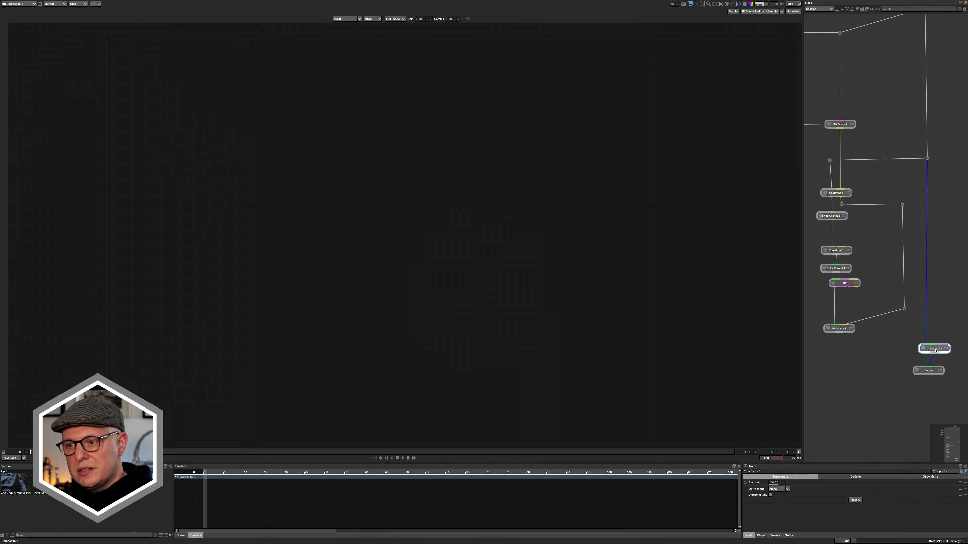
pyautogui.moveTo(879, 344); pyautogui.dragTo(838, 348)
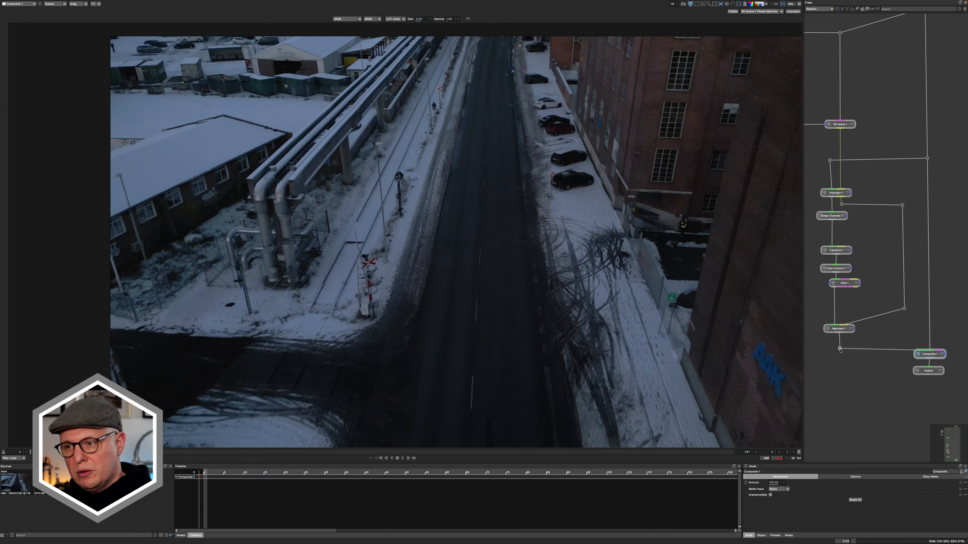
pyautogui.click(403, 458)
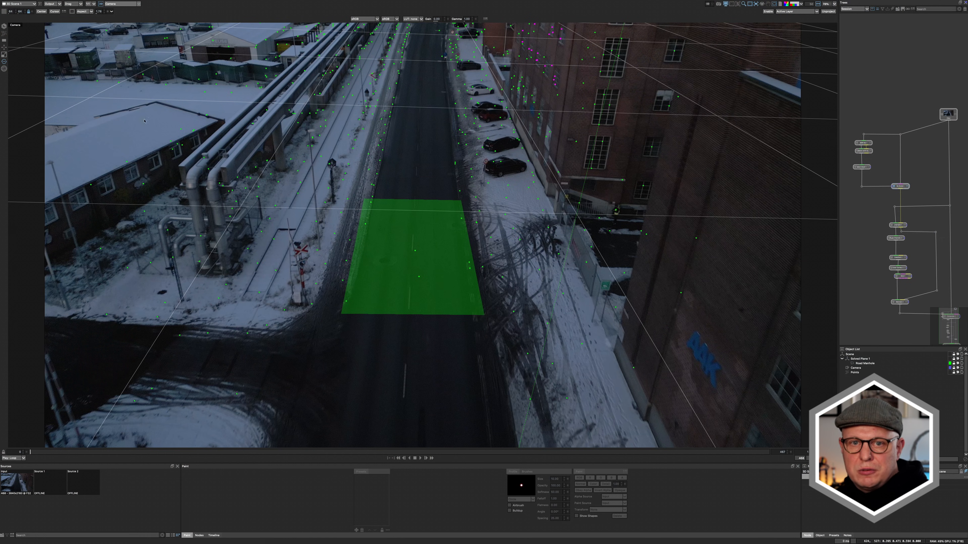
# - Try to create a card on the brick wall from tracking points selected in the Camera view
pyautogui.moveTo(682, 298); pyautogui.dragTo(671, 348)
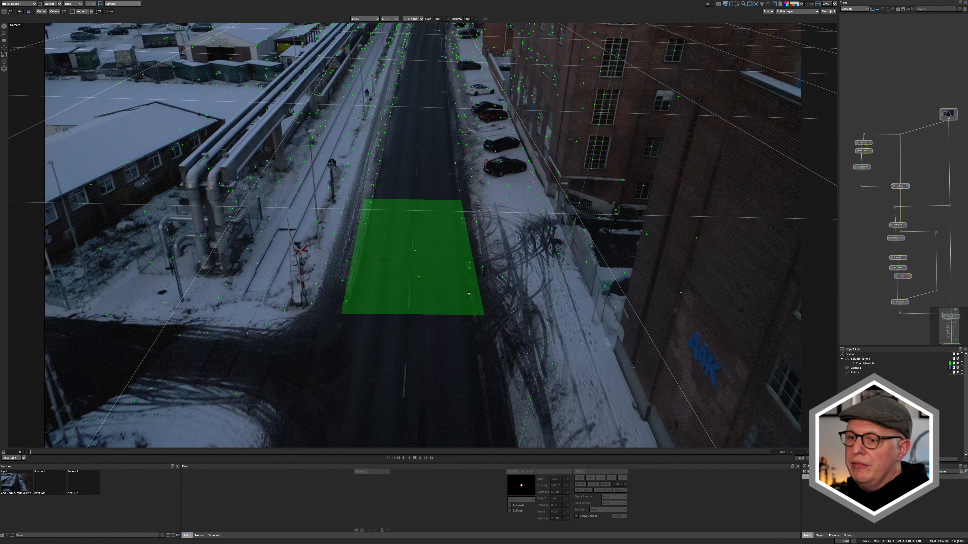
pyautogui.moveTo(31, 452); pyautogui.dragTo(163, 462)
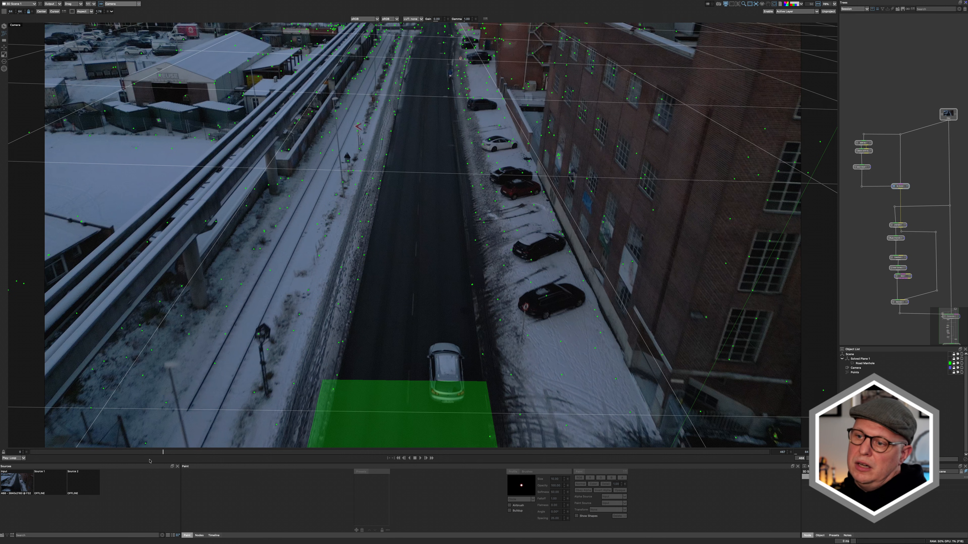
pyautogui.moveTo(160, 456); pyautogui.dragTo(208, 465)
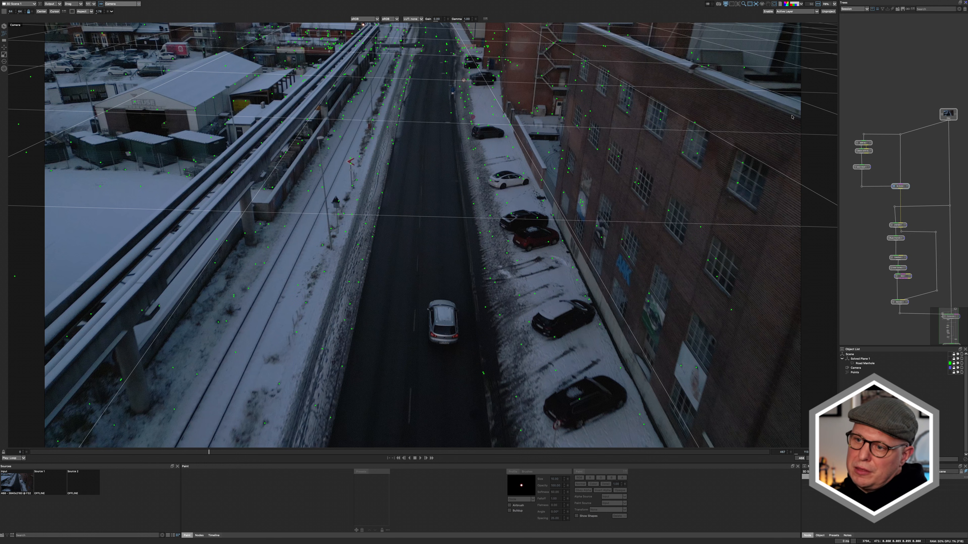
pyautogui.moveTo(575, 318); pyautogui.dragTo(556, 324)
pyautogui.scroll(4, 628, 210)
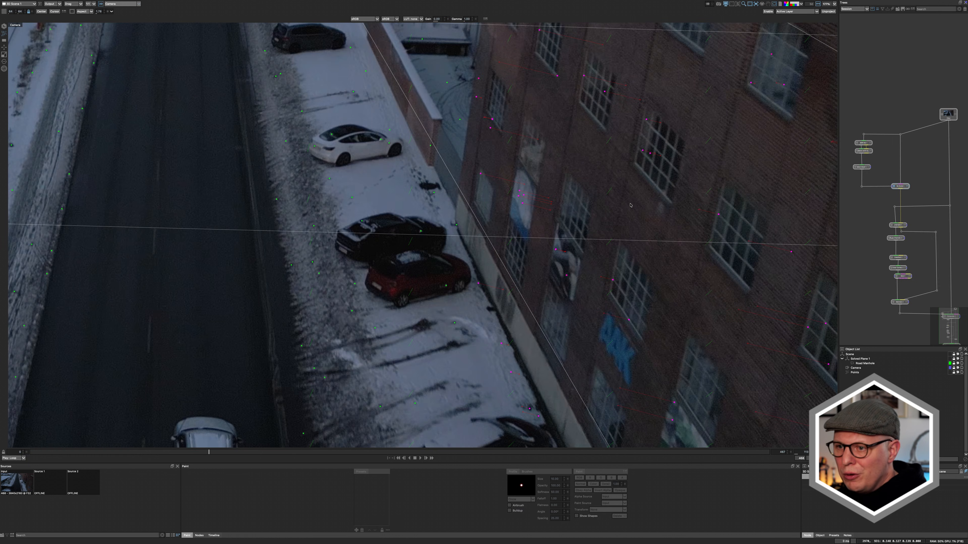
pyautogui.scroll(2, 560, 210)
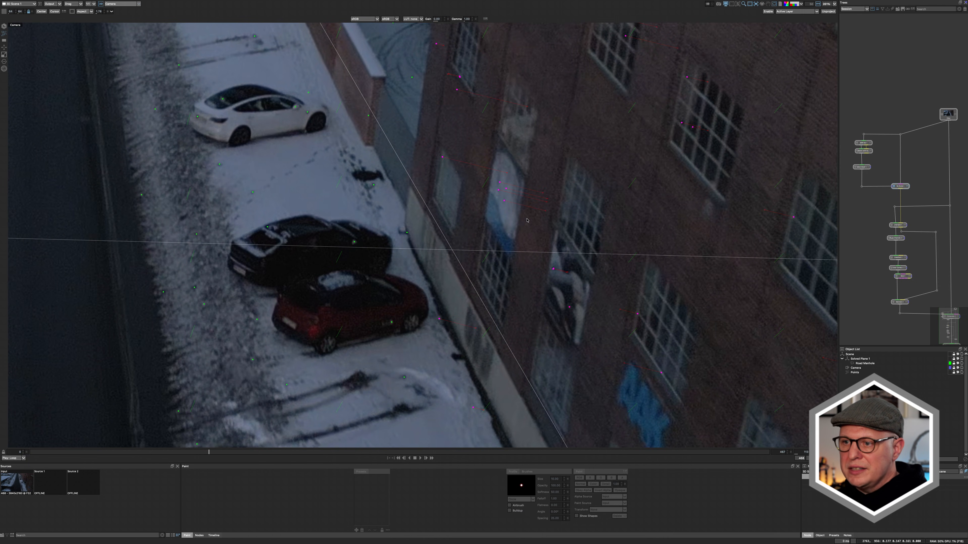
pyautogui.scroll(-7, 527, 220)
pyautogui.moveTo(701, 127); pyautogui.dragTo(479, 259)
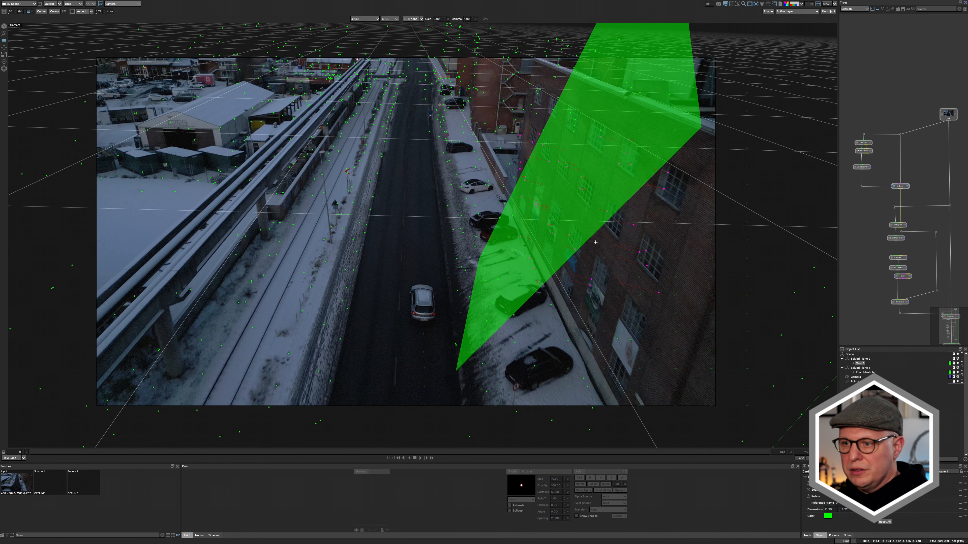
pyautogui.press('super+z')
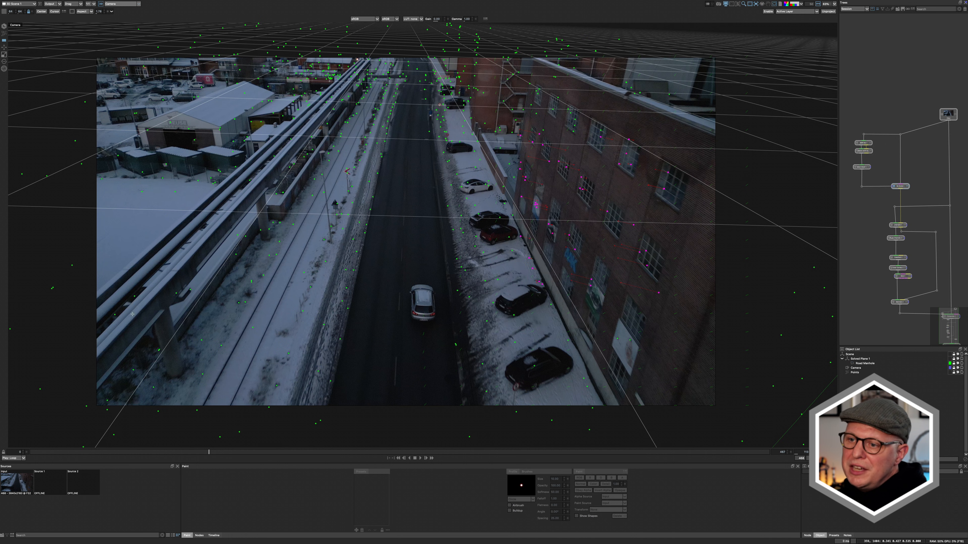
# - Switch the 3D scene to the Quad view at a frame showing the brick wall
pyautogui.moveTo(214, 457); pyautogui.dragTo(352, 476)
pyautogui.scroll(10, 629, 324)
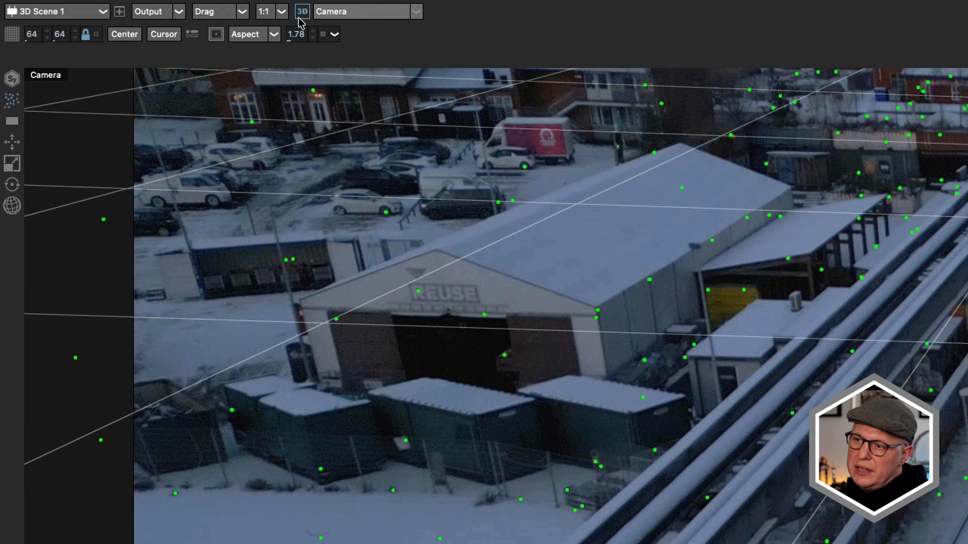
pyautogui.click(122, 6)
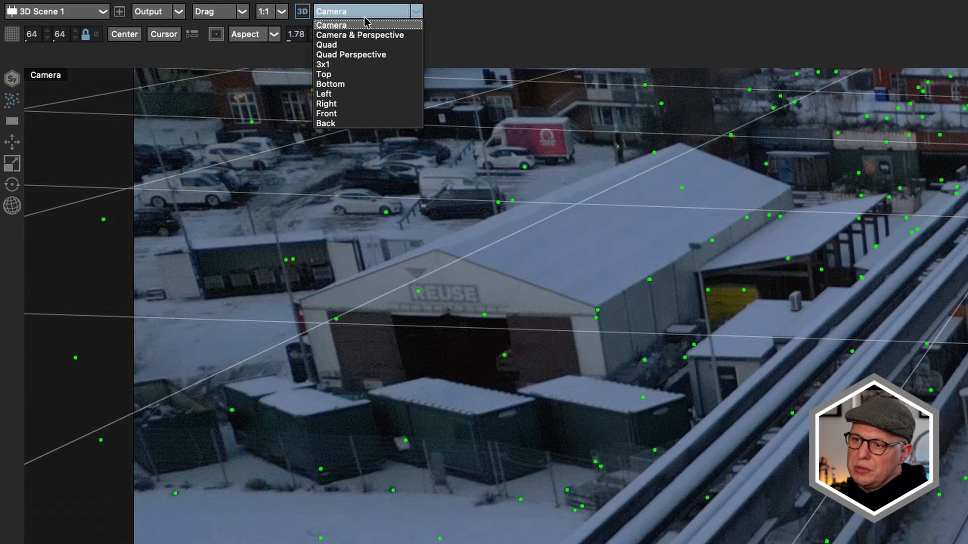
pyautogui.click(343, 44)
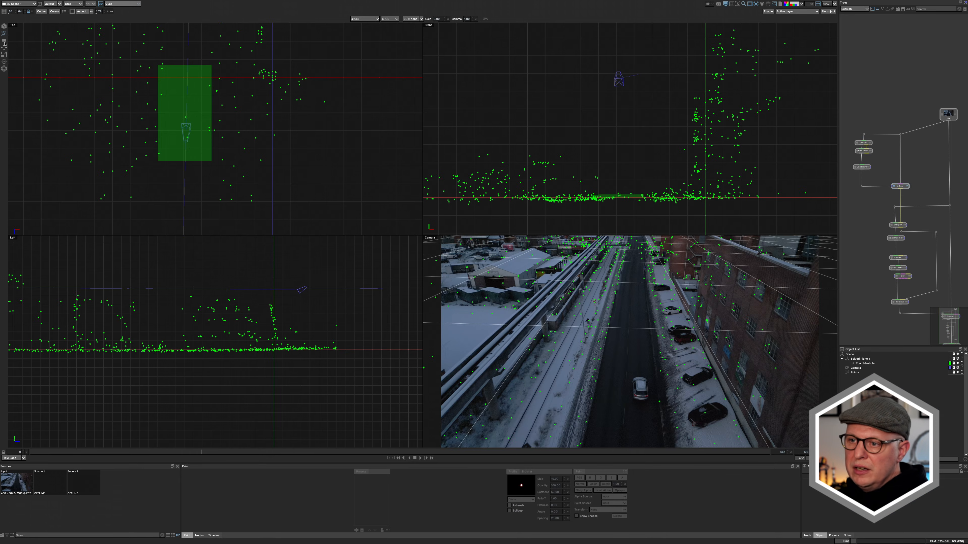
# - Select the brick wall's tracking points in the Left view and create a card from them
pyautogui.scroll(5, 224, 312)
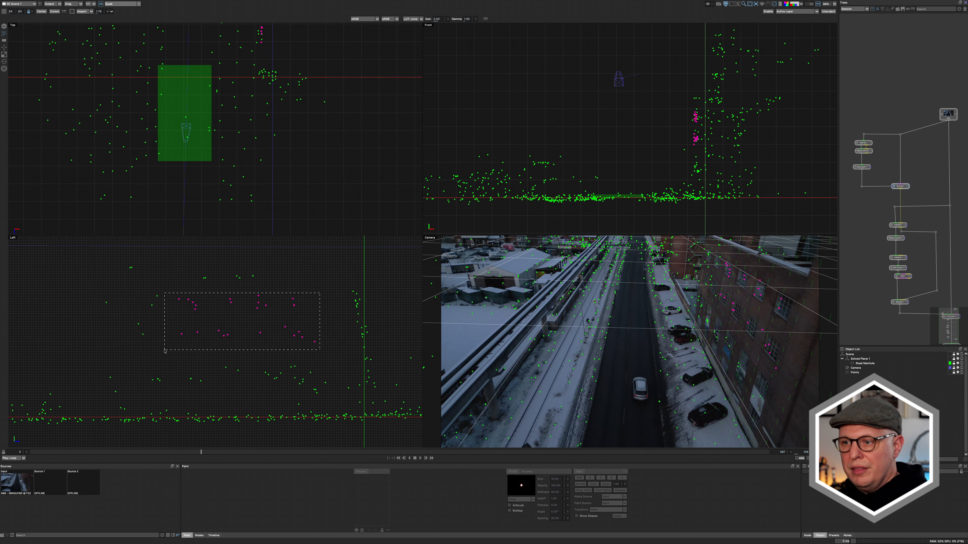
pyautogui.click(4, 40)
pyautogui.moveTo(832, 282); pyautogui.dragTo(691, 355)
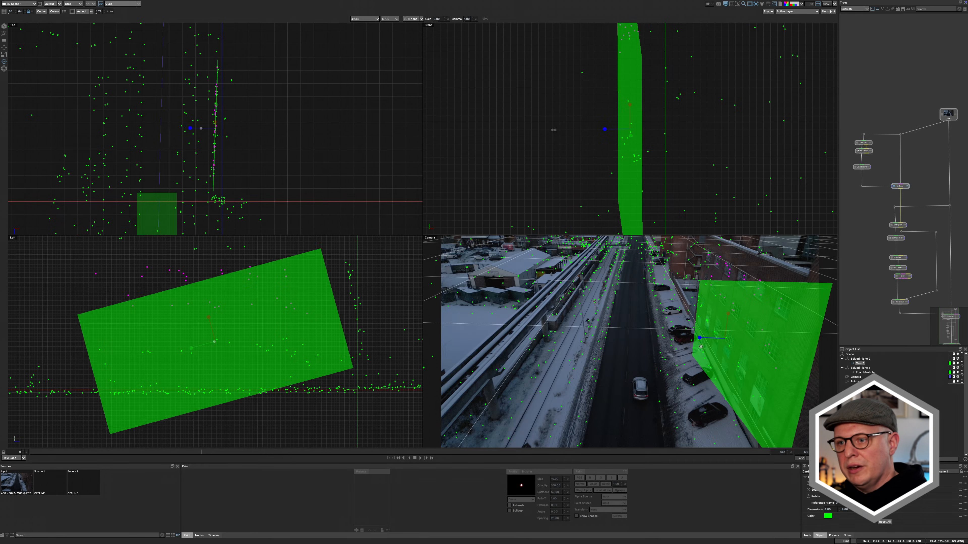
# - Adjust the new card's orientation to follow the brick wall and return to the first frame
pyautogui.moveTo(701, 347); pyautogui.dragTo(702, 358)
pyautogui.moveTo(215, 320); pyautogui.dragTo(561, 350)
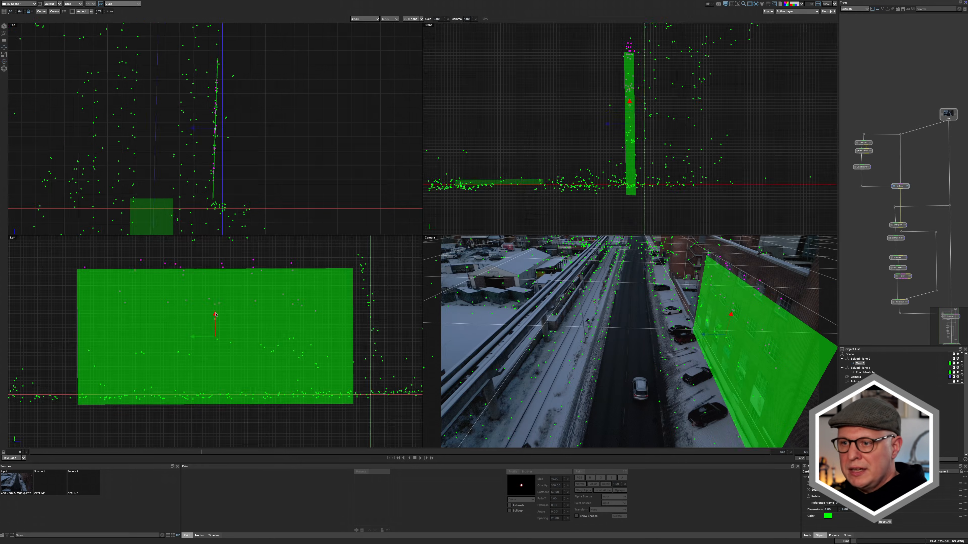
pyautogui.press('Home')
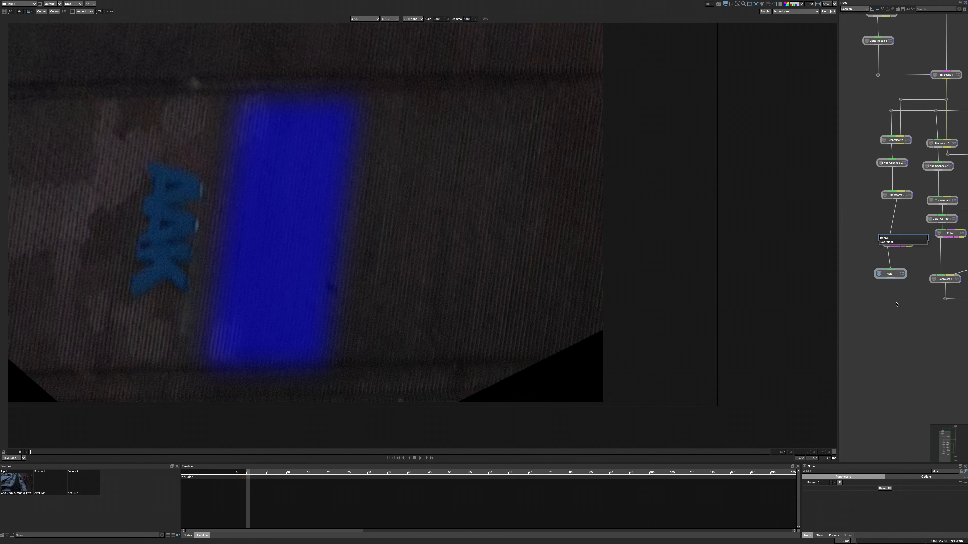
# - Add a Reproject node below the Hold node in the wall branch
pyautogui.moveTo(894, 277); pyautogui.dragTo(900, 212)
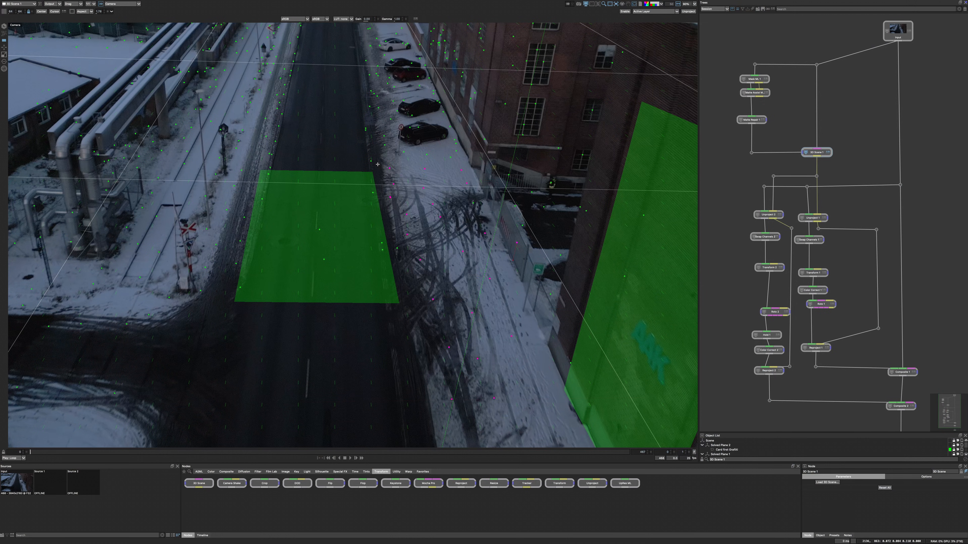
# - Create a card over the snow marks beside the road and add a Paint node after its Unproject node
pyautogui.moveTo(378, 165); pyautogui.dragTo(577, 415)
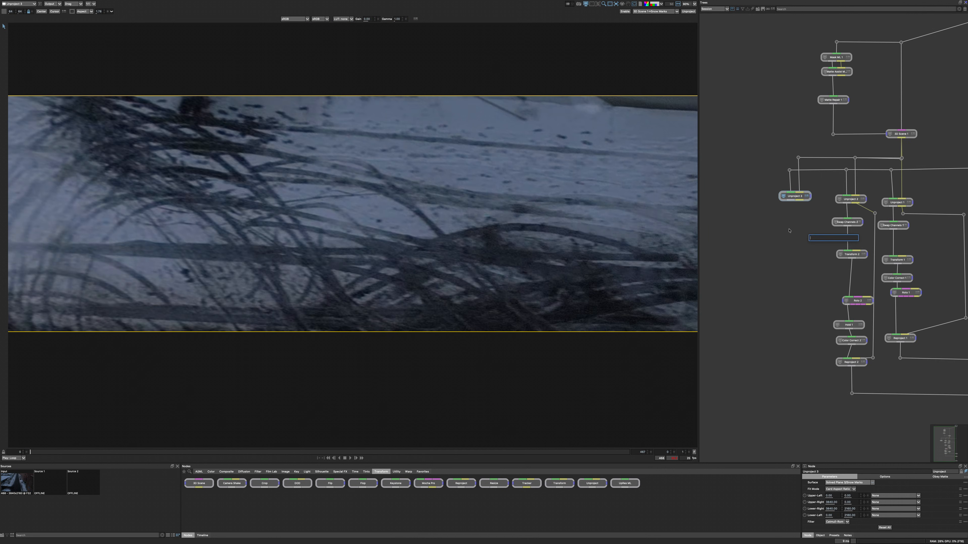
pyautogui.press('Return')
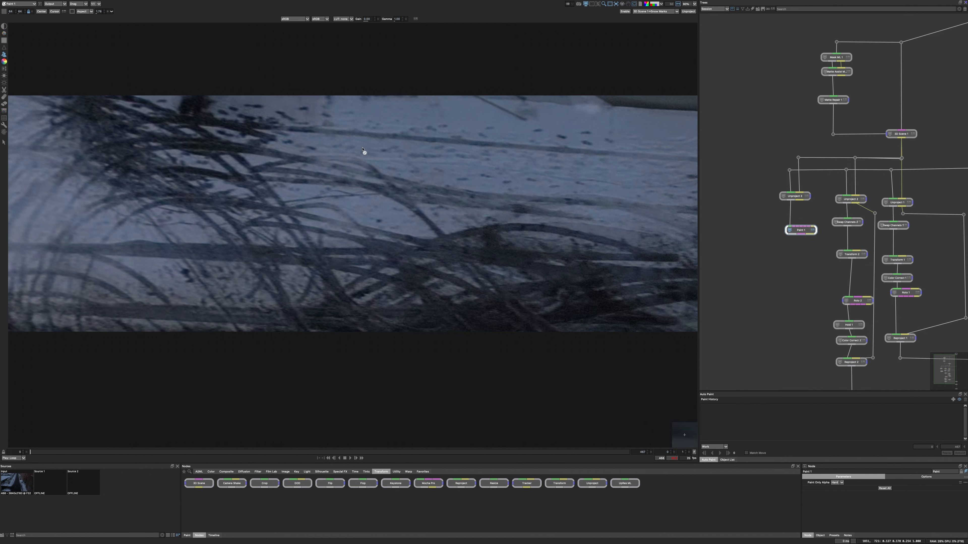
pyautogui.scroll(5, 428, 200)
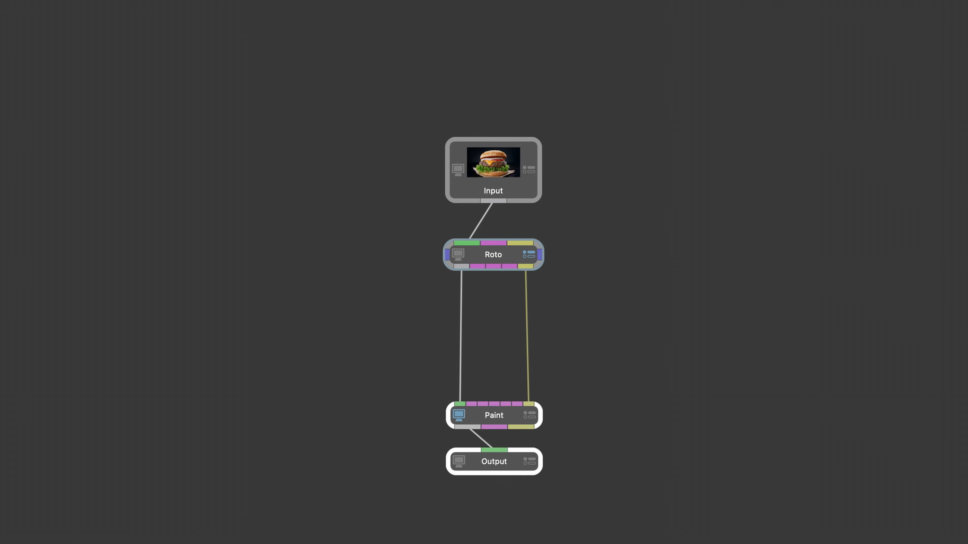
# - Paint over the dark marks and tyre tracks in the unprojected snow surface
pyautogui.moveTo(483, 219); pyautogui.dragTo(472, 196)
pyautogui.moveTo(494, 183); pyautogui.dragTo(474, 139)
pyautogui.moveTo(392, 349); pyautogui.dragTo(471, 196)
pyautogui.moveTo(427, 278); pyautogui.dragTo(380, 197)
pyautogui.moveTo(414, 365); pyautogui.dragTo(397, 365)
pyautogui.moveTo(399, 346); pyautogui.dragTo(530, 254)
pyautogui.moveTo(475, 293); pyautogui.dragTo(519, 301)
pyautogui.moveTo(466, 319); pyautogui.dragTo(408, 294)
pyautogui.moveTo(533, 403)
pyautogui.mouseDown()
pyautogui.moveTo(518, 299)
pyautogui.moveTo(536, 290)
pyautogui.mouseUp()
pyautogui.moveTo(404, 286); pyautogui.dragTo(391, 287)
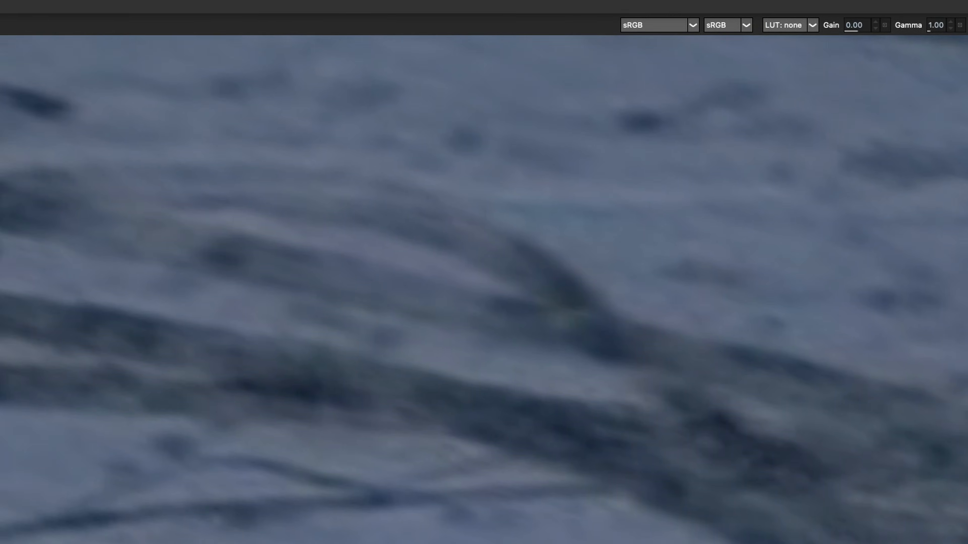
# - Save the project
pyautogui.click(115, 11)
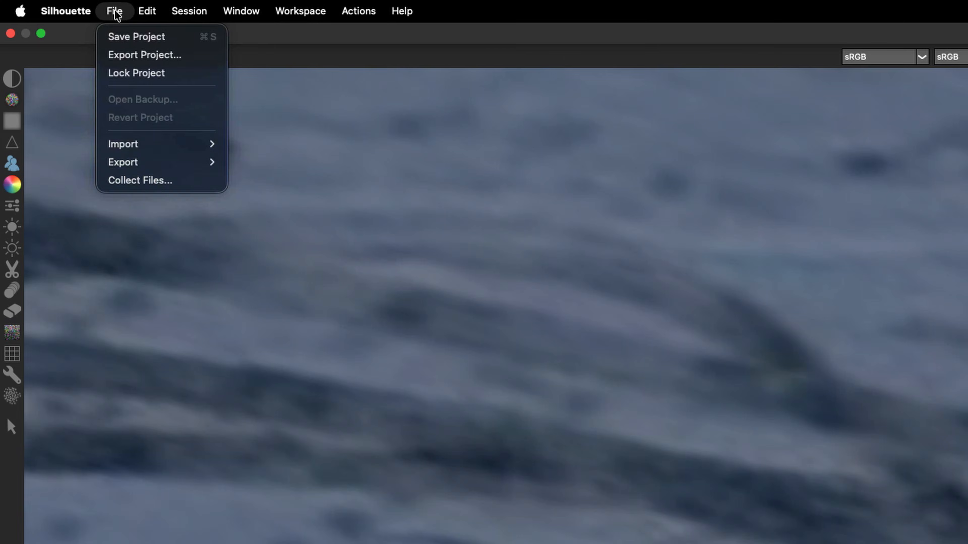
pyautogui.click(127, 43)
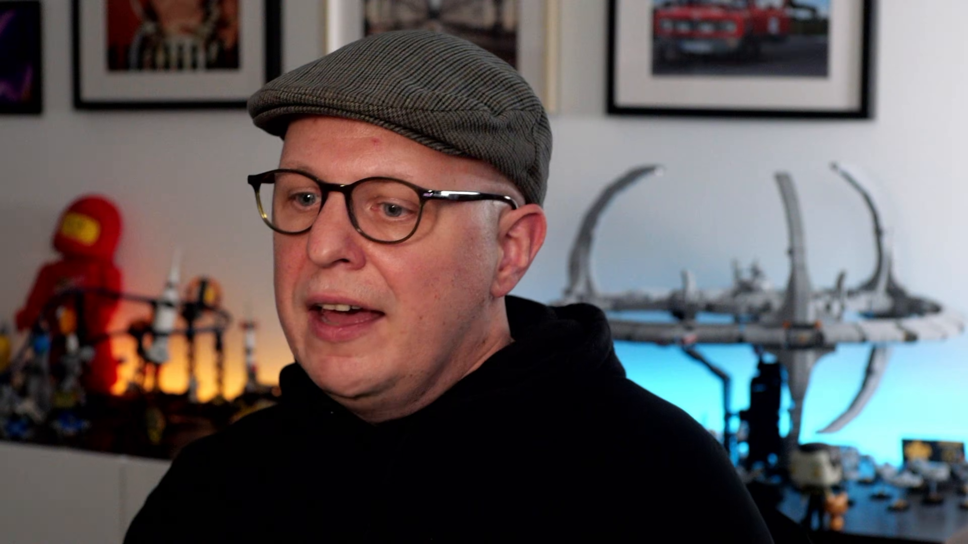